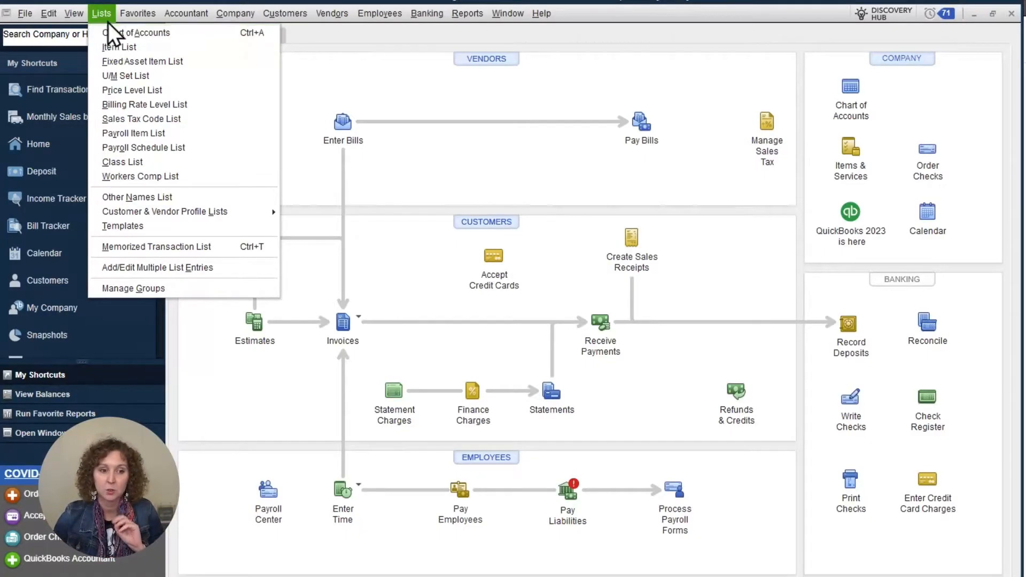
From the Chart of Accounts, start a new Bank account named Petty Cash, then close it without saving.
{"action": "left_click", "coordinate": [117, 31]}
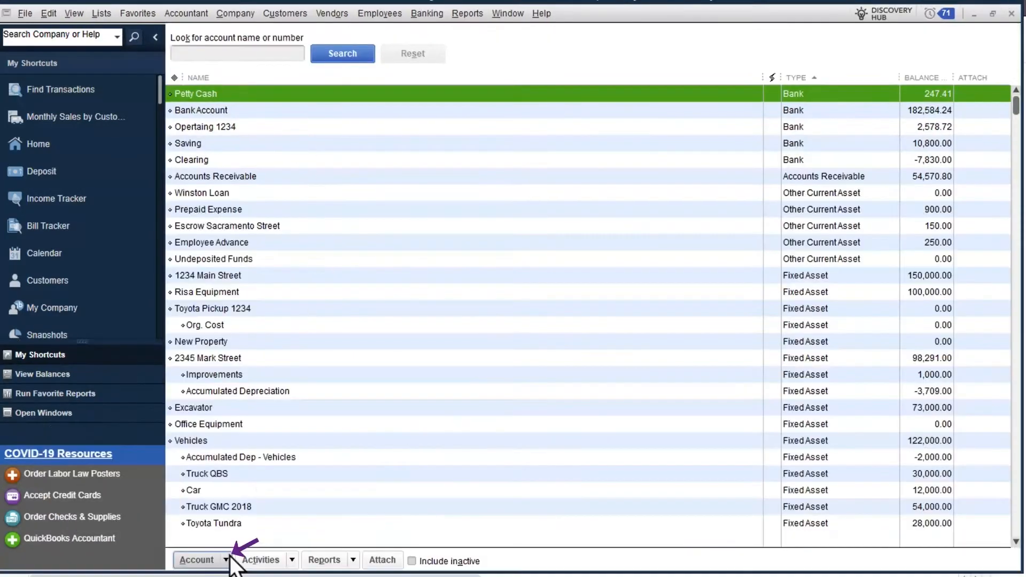
{"action": "left_click", "coordinate": [225, 557]}
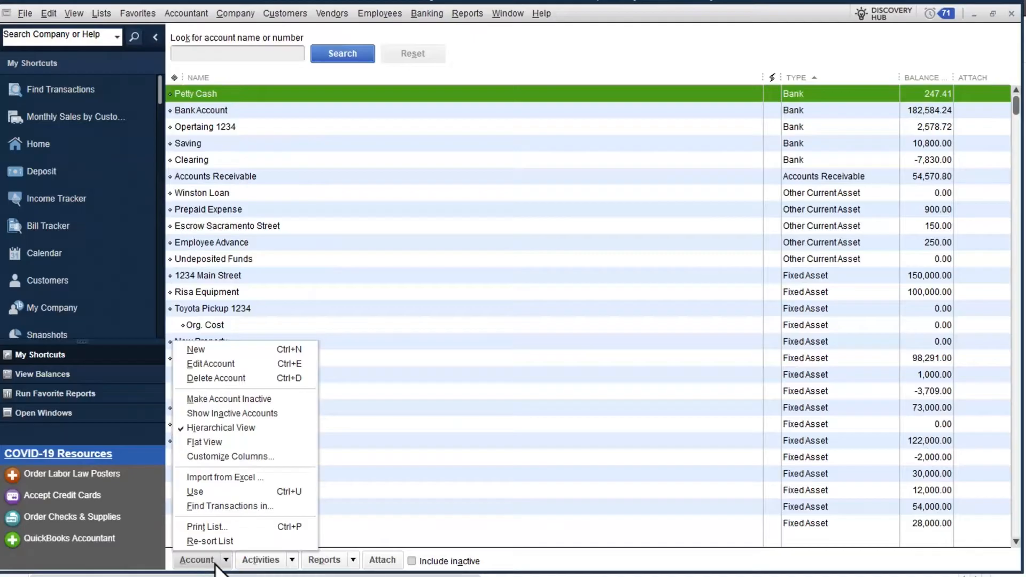
{"action": "left_click", "coordinate": [217, 350]}
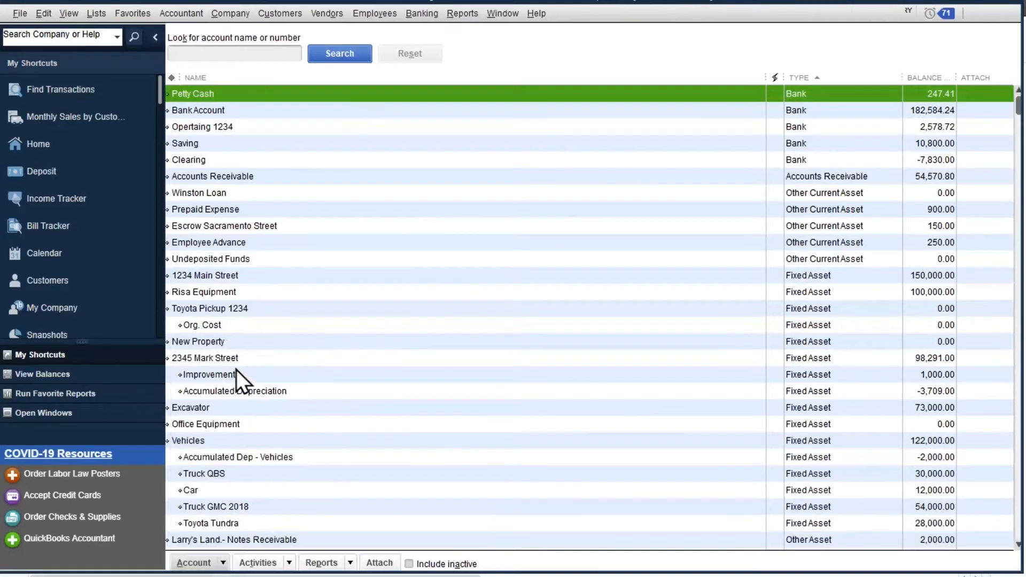
{"action": "left_click", "coordinate": [227, 177]}
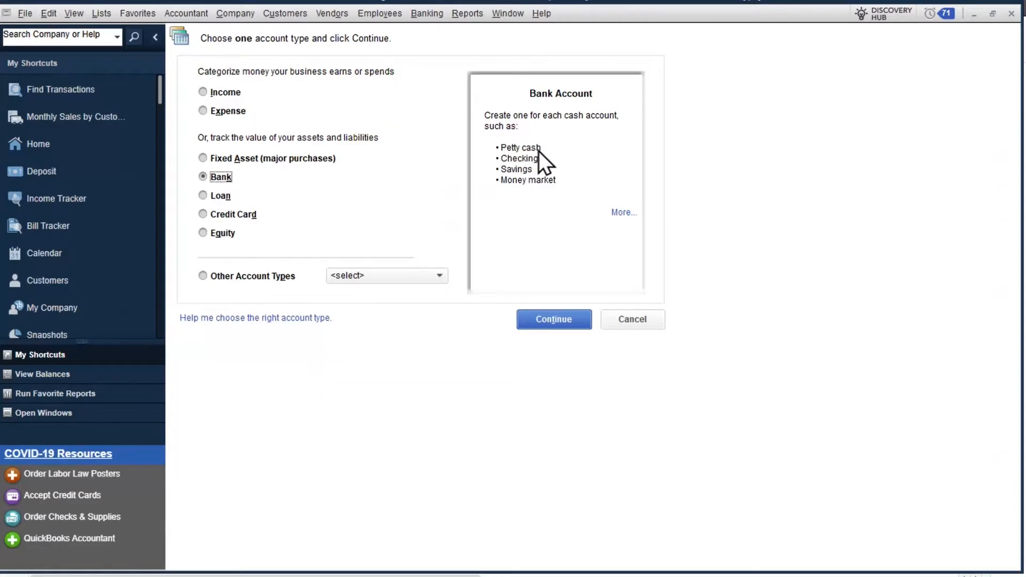
{"action": "left_click", "coordinate": [571, 326]}
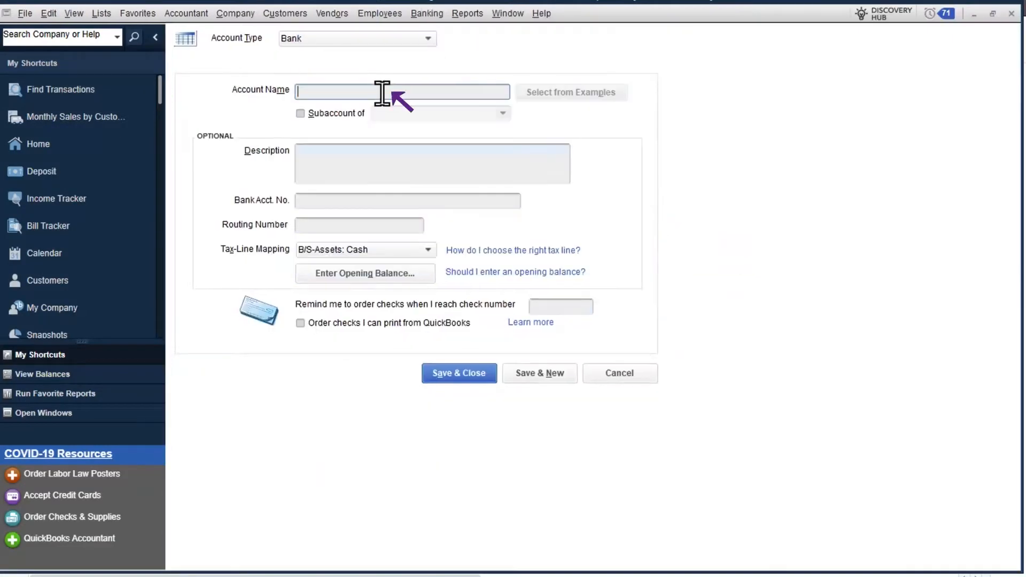
{"action": "type", "text": "Petty Cash"}
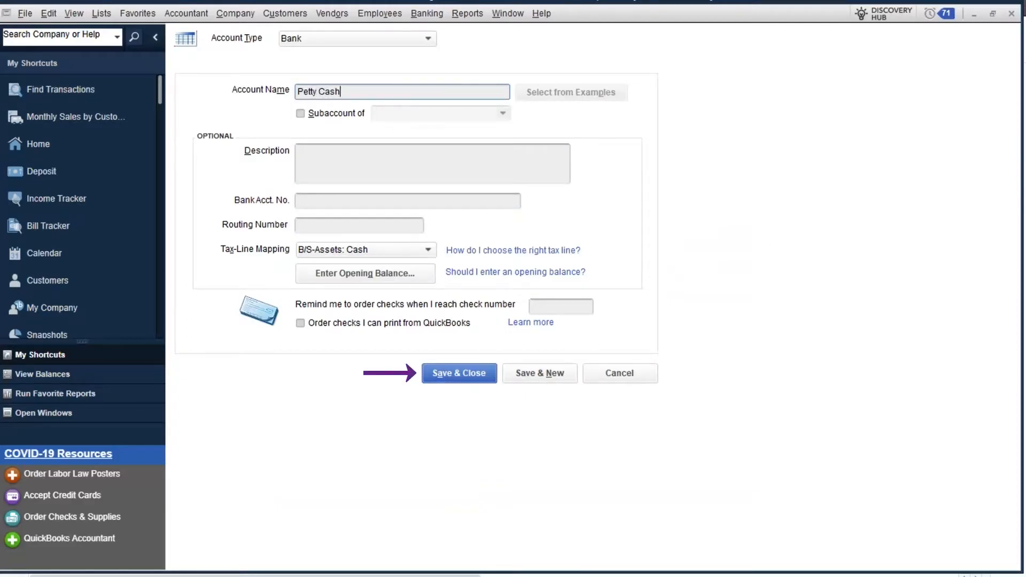
{"action": "left_click", "coordinate": [1012, 13]}
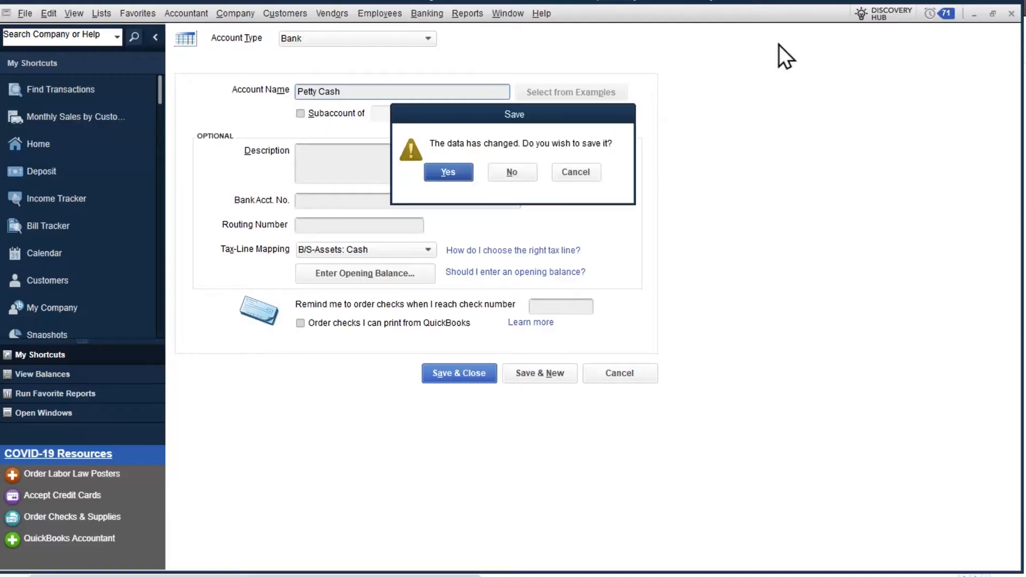
{"action": "left_click", "coordinate": [498, 179]}
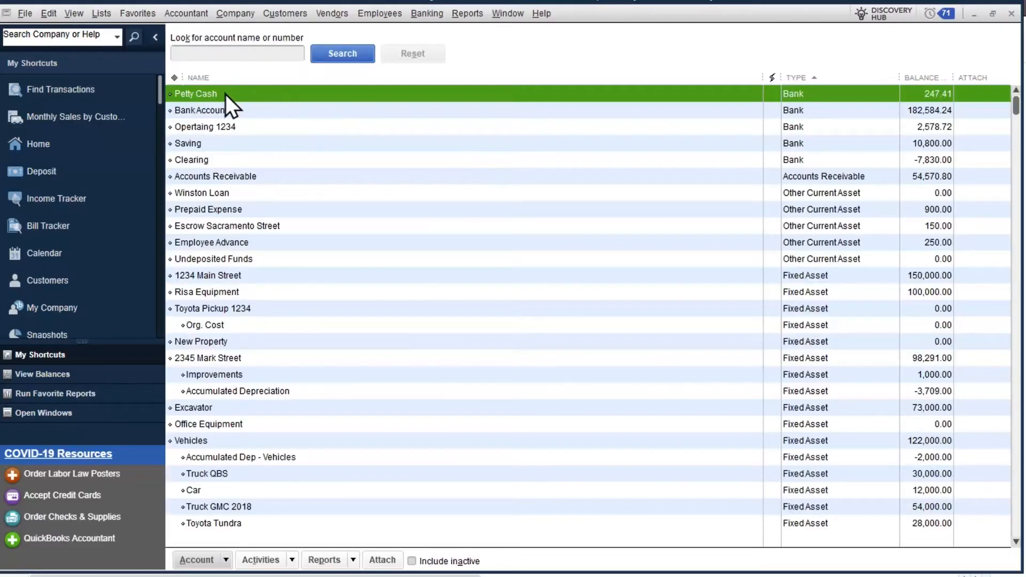
In the Petty Cash register, review the 1,000.00 Sales deposit with 200.00 cash back to Petty Cash, then save it.
{"action": "double_click", "coordinate": [226, 95]}
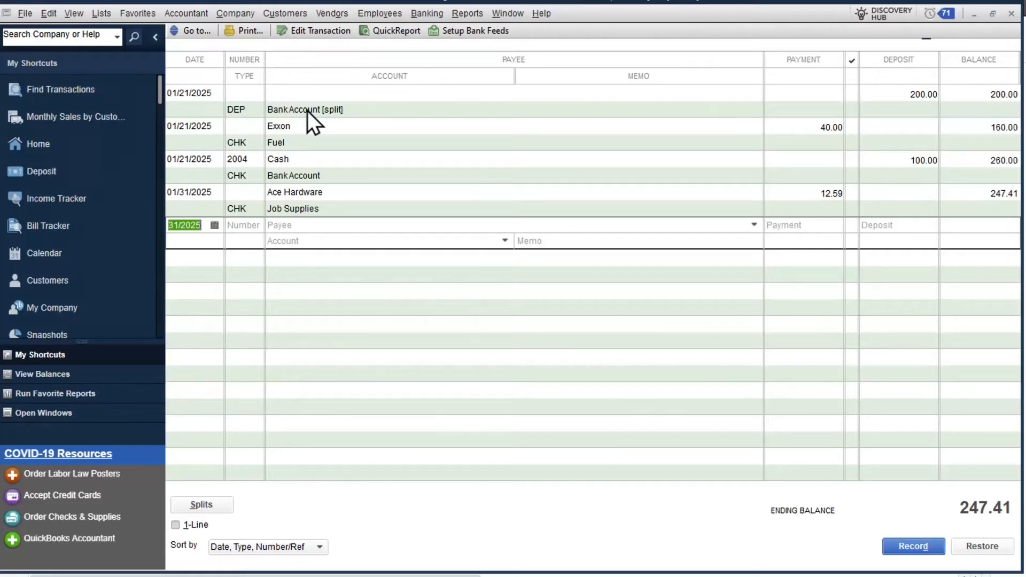
{"action": "double_click", "coordinate": [243, 107]}
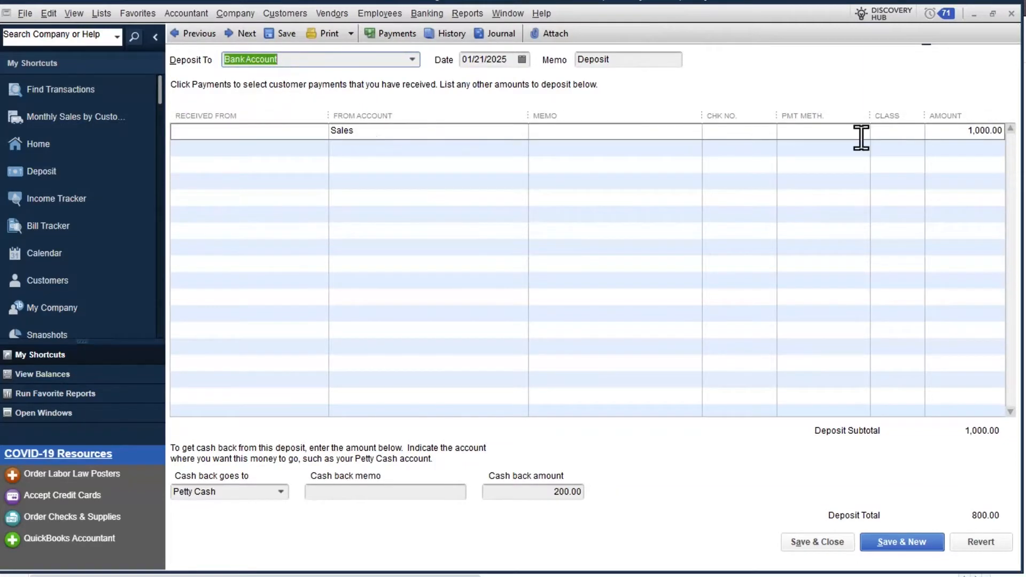
{"action": "left_click", "coordinate": [336, 132]}
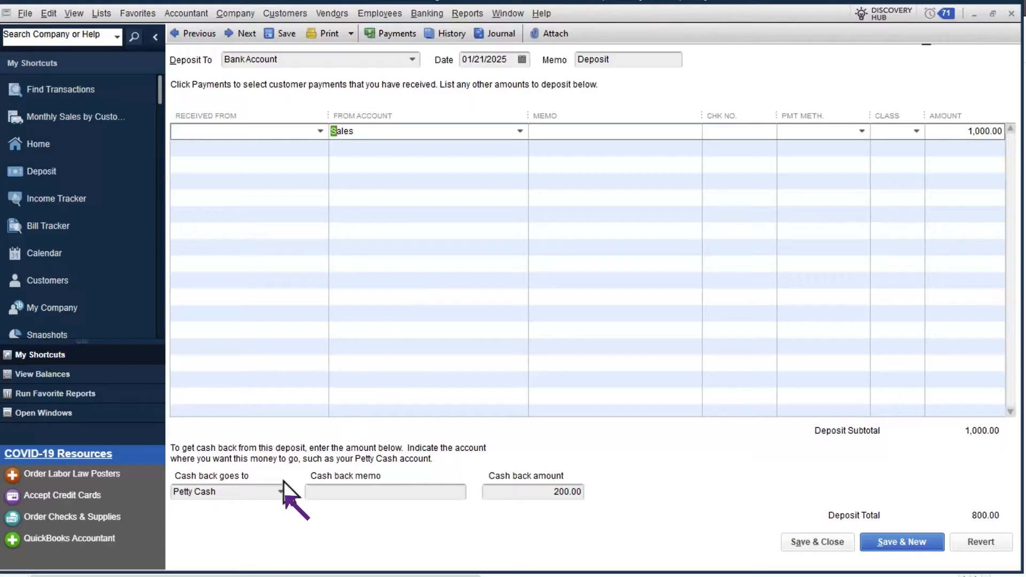
{"action": "left_click", "coordinate": [286, 496]}
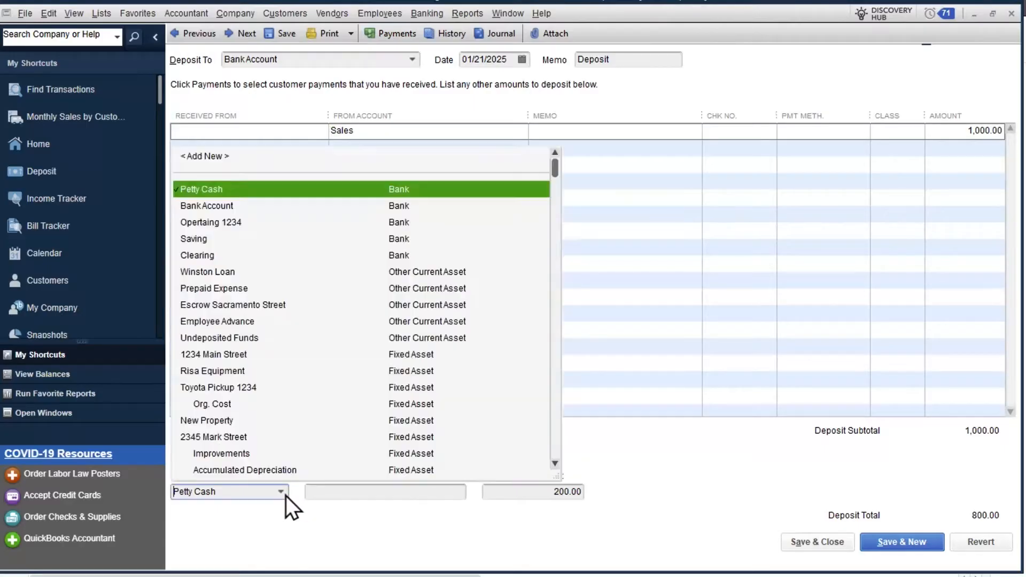
{"action": "left_click", "coordinate": [286, 496]}
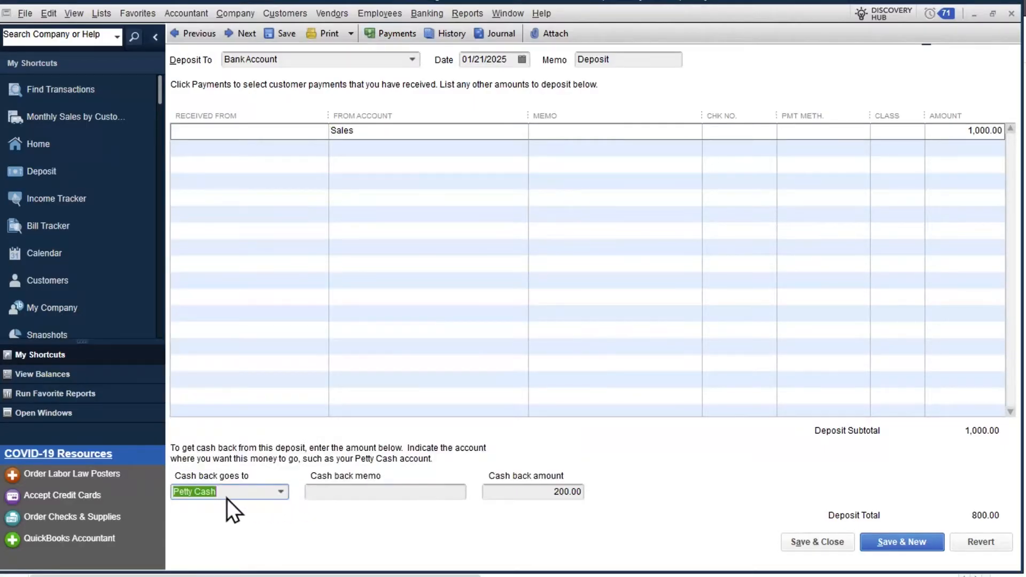
{"action": "left_click", "coordinate": [543, 497]}
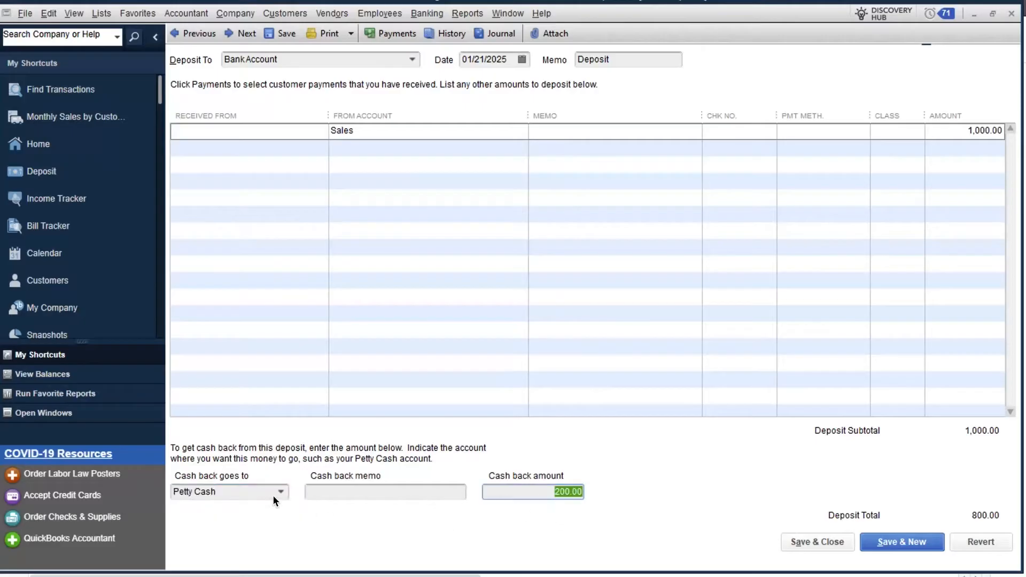
{"action": "left_click", "coordinate": [278, 494]}
{"action": "left_click", "coordinate": [400, 193]}
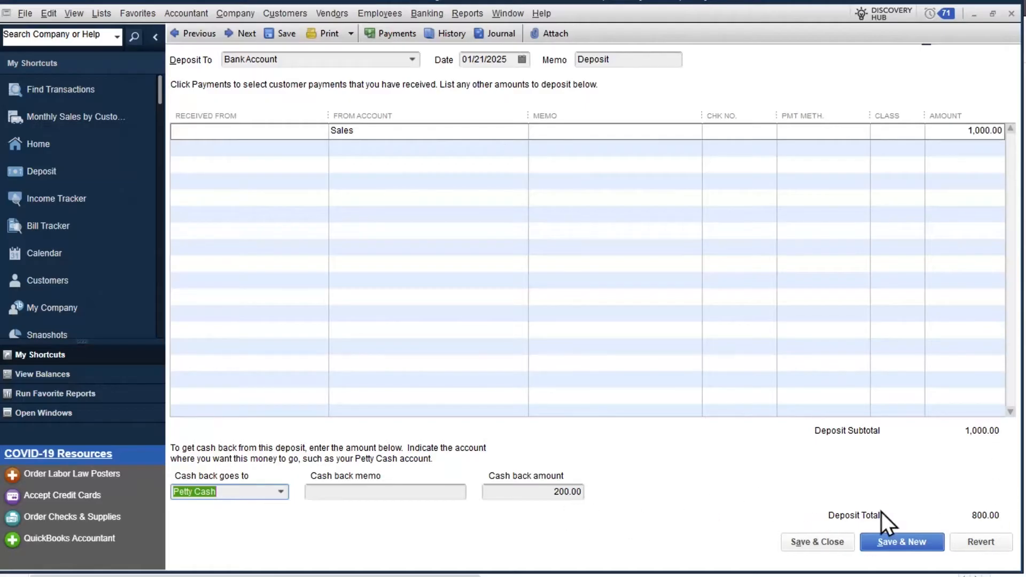
{"action": "left_click", "coordinate": [828, 544]}
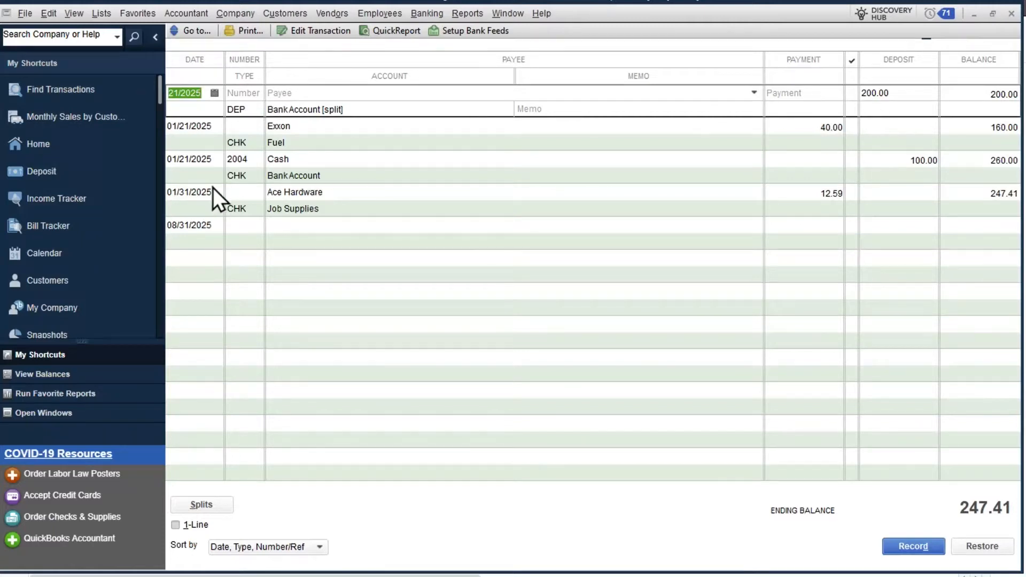
{"action": "double_click", "coordinate": [230, 177]}
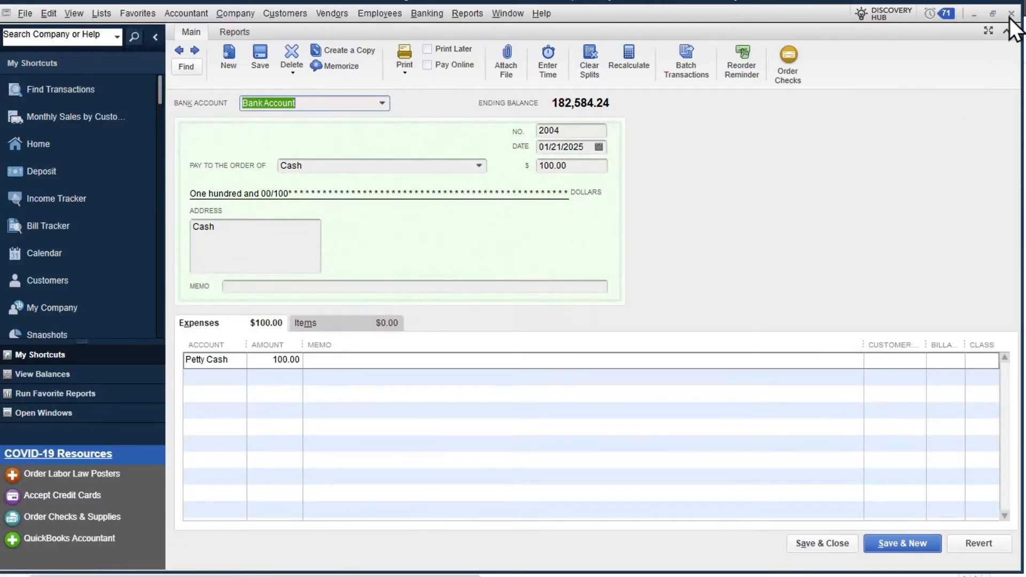
{"action": "left_click", "coordinate": [580, 132]}
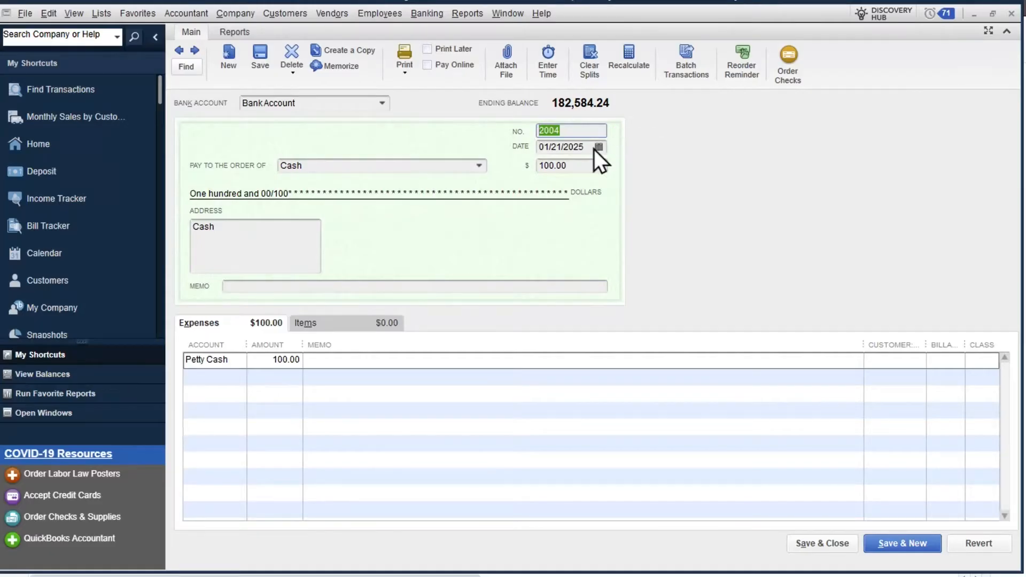
{"action": "left_click", "coordinate": [481, 165]}
{"action": "left_click", "coordinate": [481, 166]}
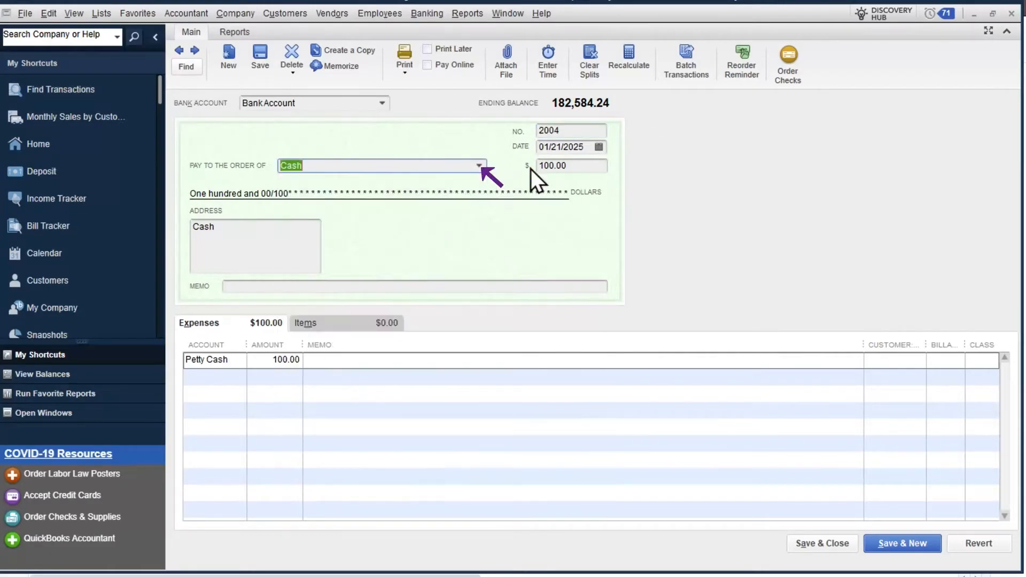
{"action": "left_click", "coordinate": [545, 167]}
{"action": "left_click", "coordinate": [241, 365]}
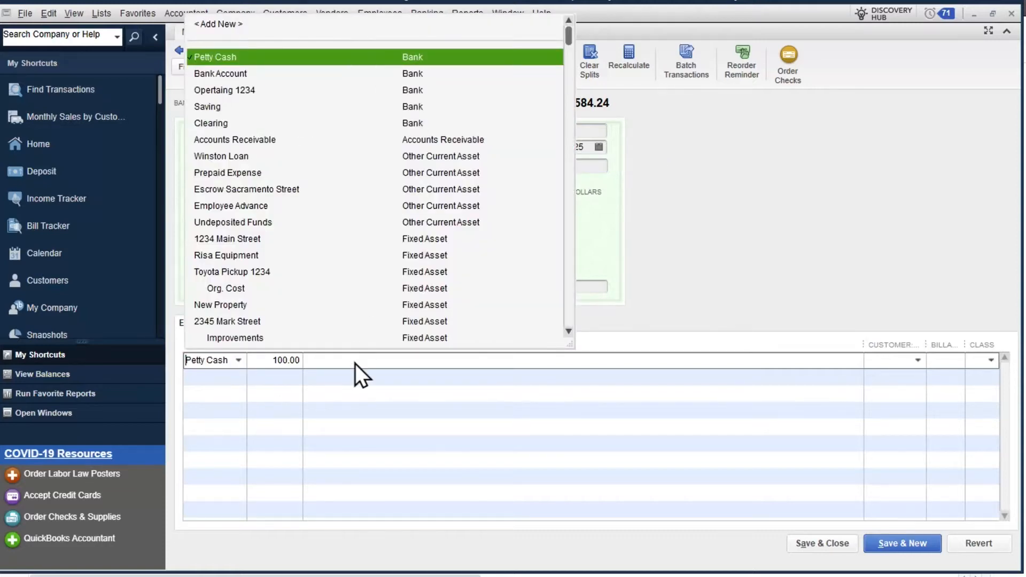
{"action": "left_click", "coordinate": [333, 360]}
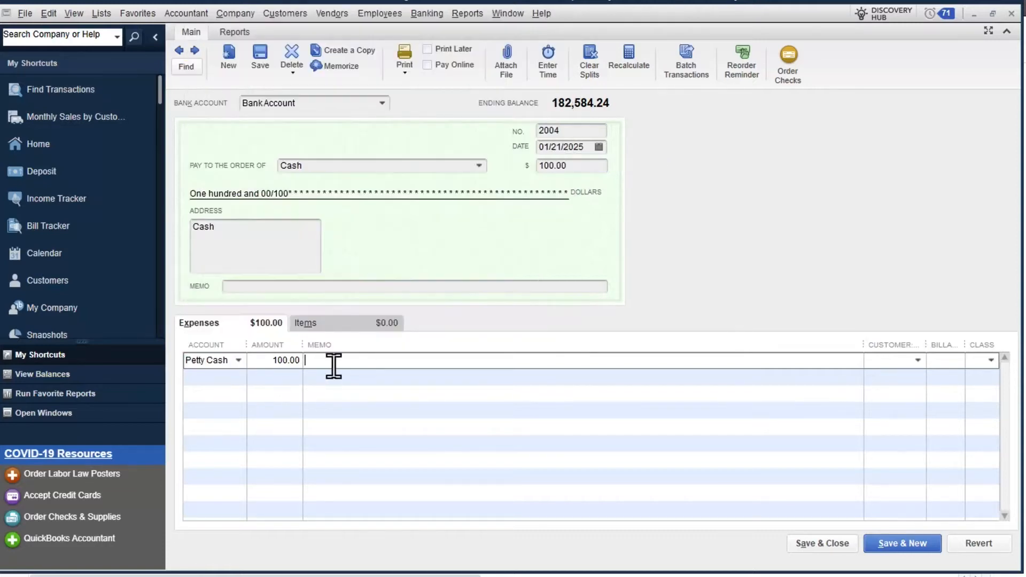
{"action": "left_click", "coordinate": [1011, 13]}
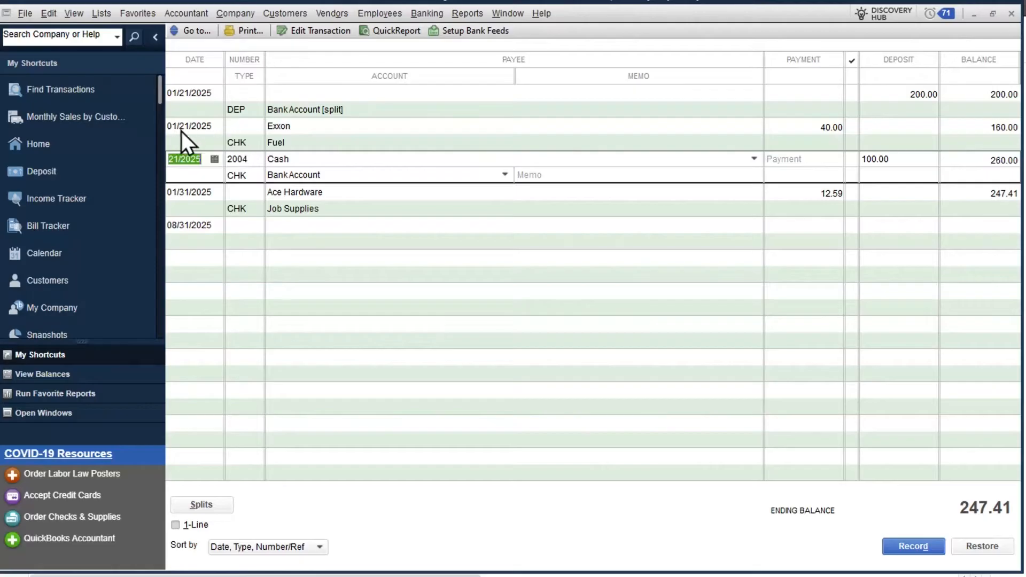
Review the Exxon petty cash expense, keeping Fuel as its expense account.
{"action": "left_click", "coordinate": [302, 128]}
{"action": "left_click", "coordinate": [755, 127]}
{"action": "left_click", "coordinate": [754, 126]}
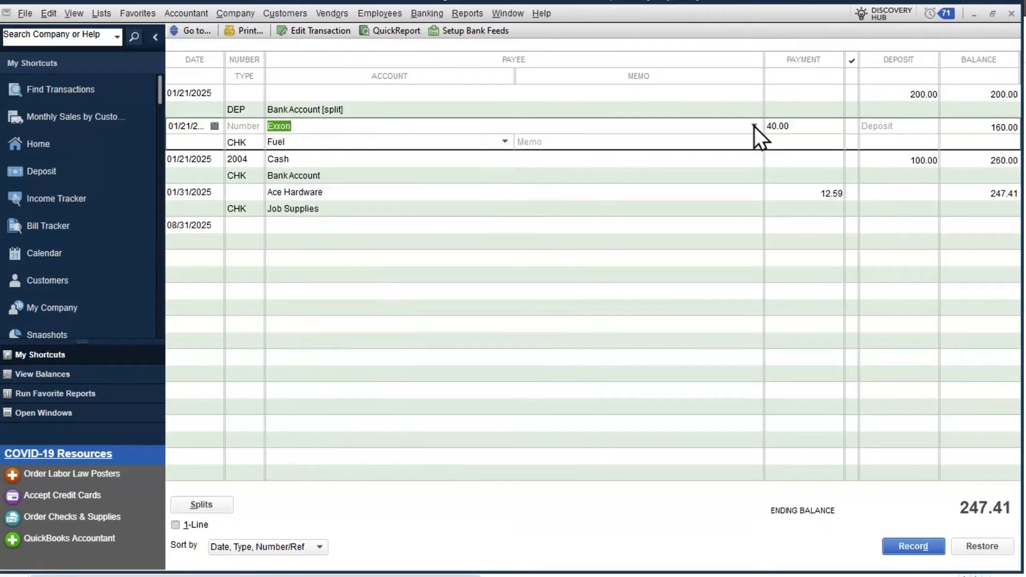
{"action": "key", "text": "Tab"}
{"action": "left_click", "coordinate": [293, 142]}
{"action": "left_click", "coordinate": [504, 143]}
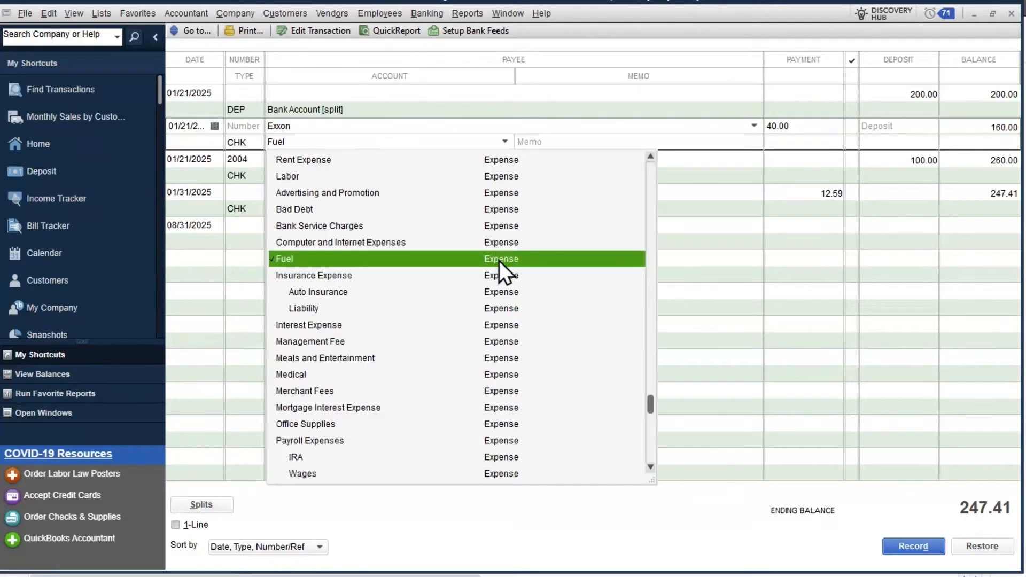
{"action": "left_click", "coordinate": [562, 139]}
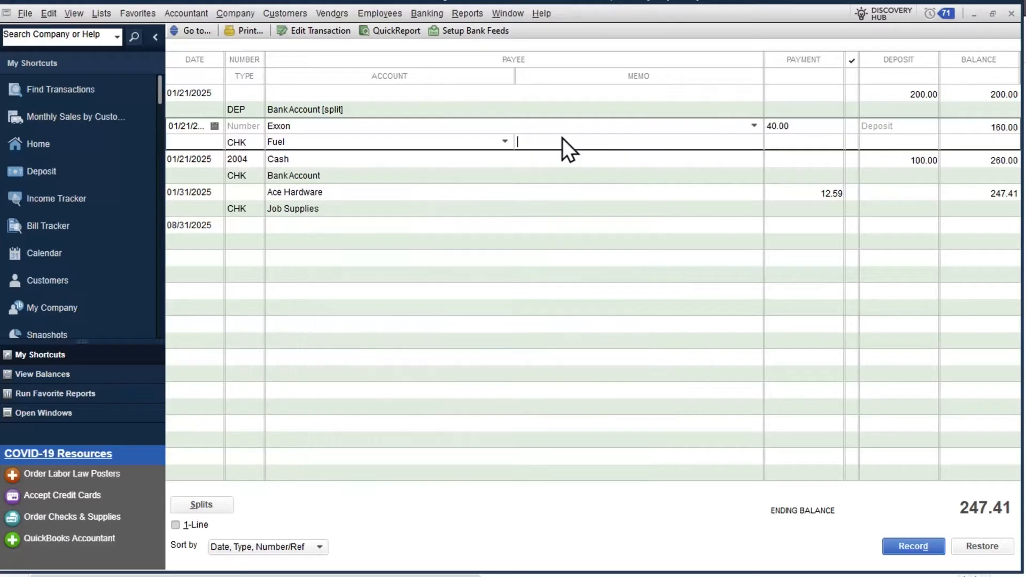
Open the Ace Hardware expense as a check and confirm it is drawn from Petty Cash.
{"action": "left_click", "coordinate": [305, 193]}
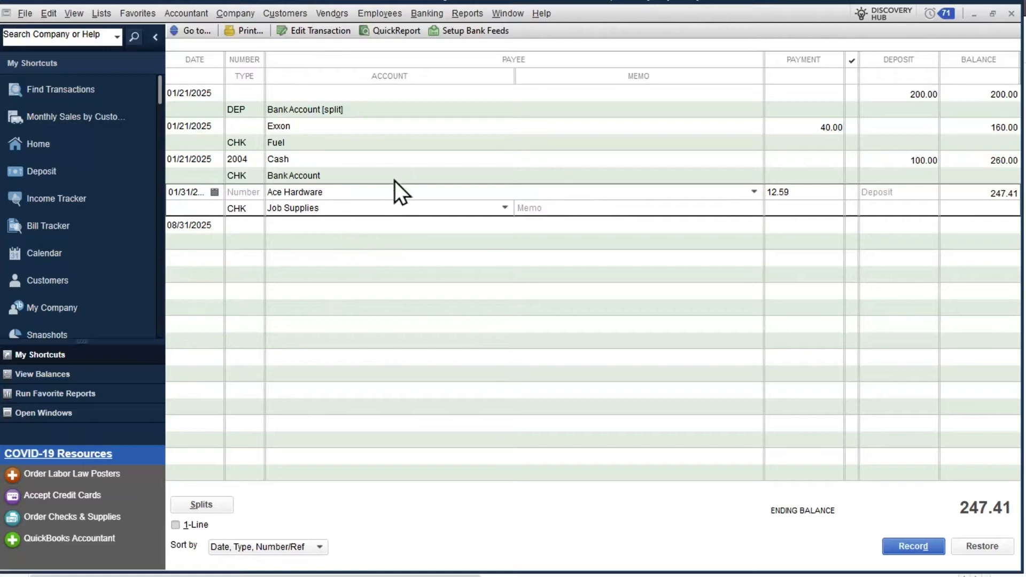
{"action": "double_click", "coordinate": [256, 208]}
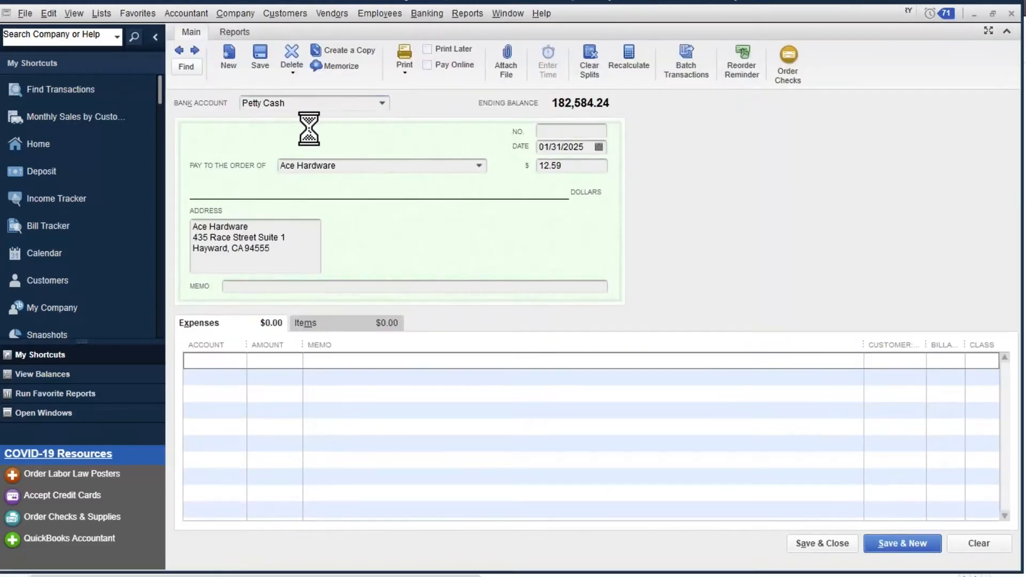
{"action": "left_click", "coordinate": [427, 13]}
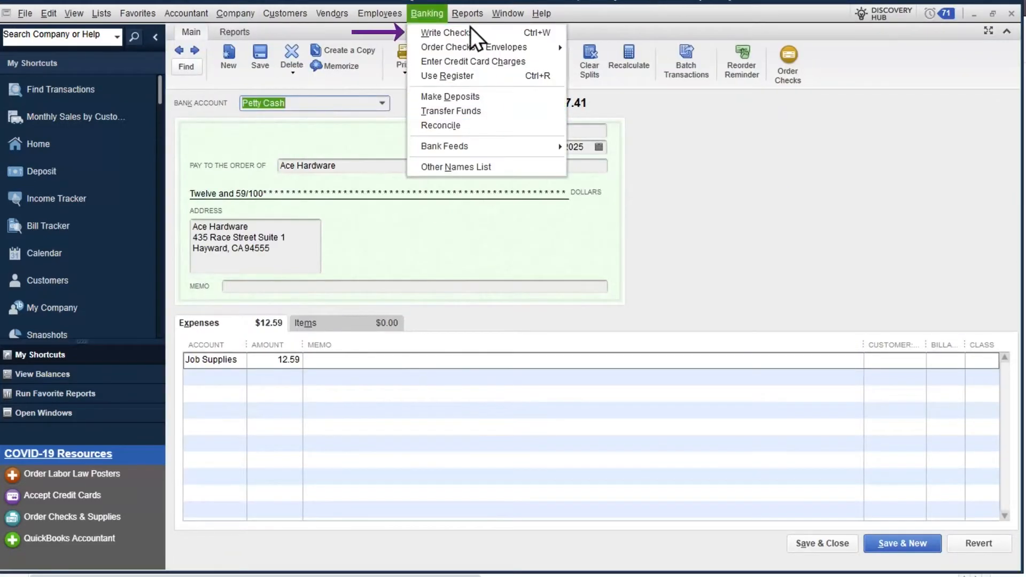
{"action": "left_click", "coordinate": [719, 206]}
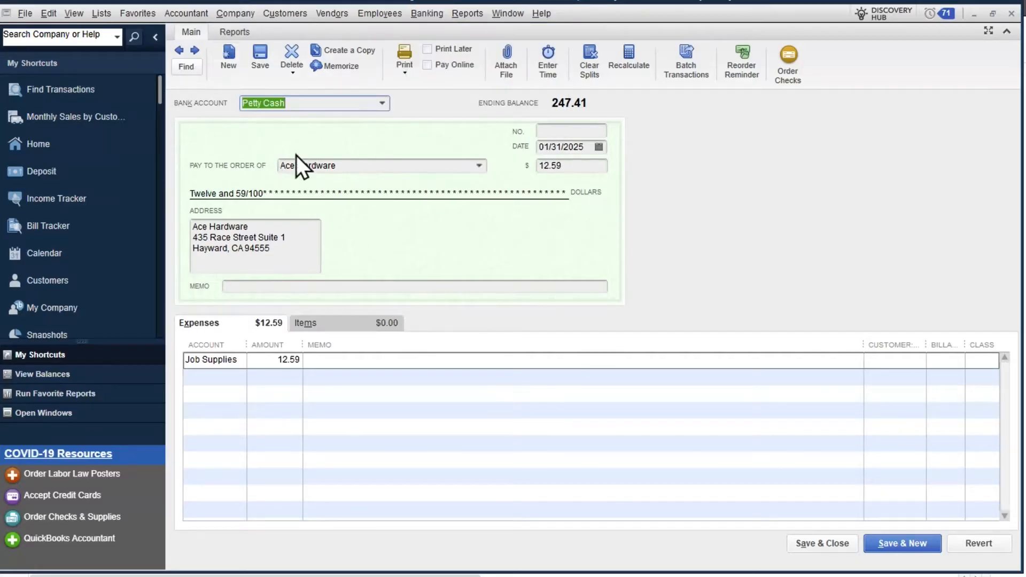
{"action": "left_click", "coordinate": [386, 104]}
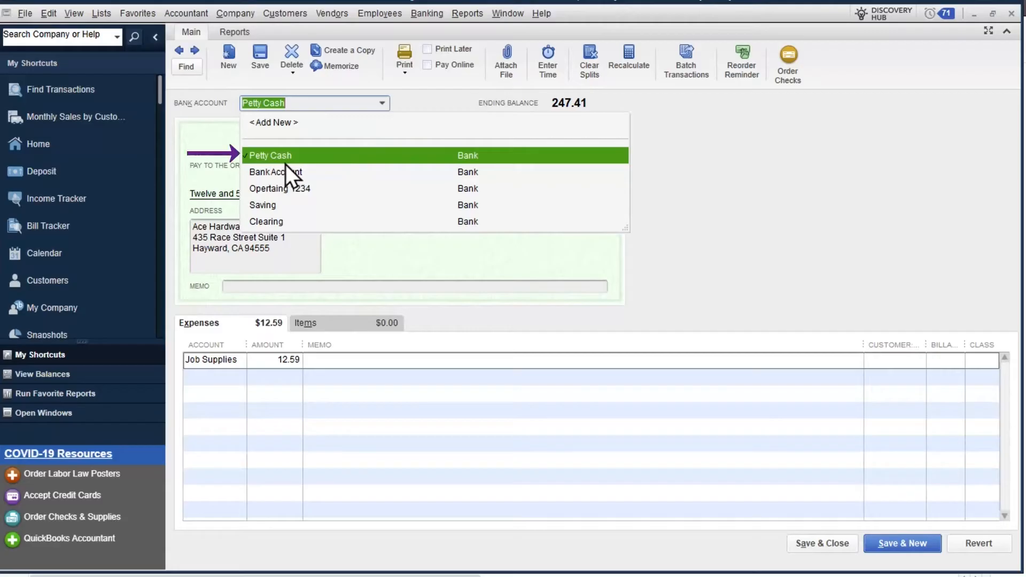
{"action": "left_click", "coordinate": [600, 155]}
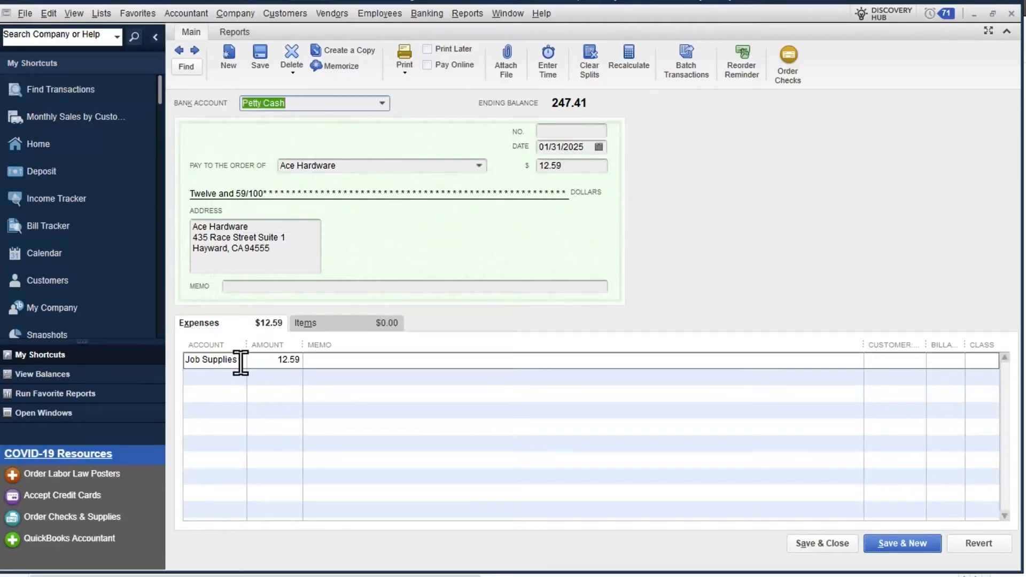
{"action": "left_click", "coordinate": [1010, 13]}
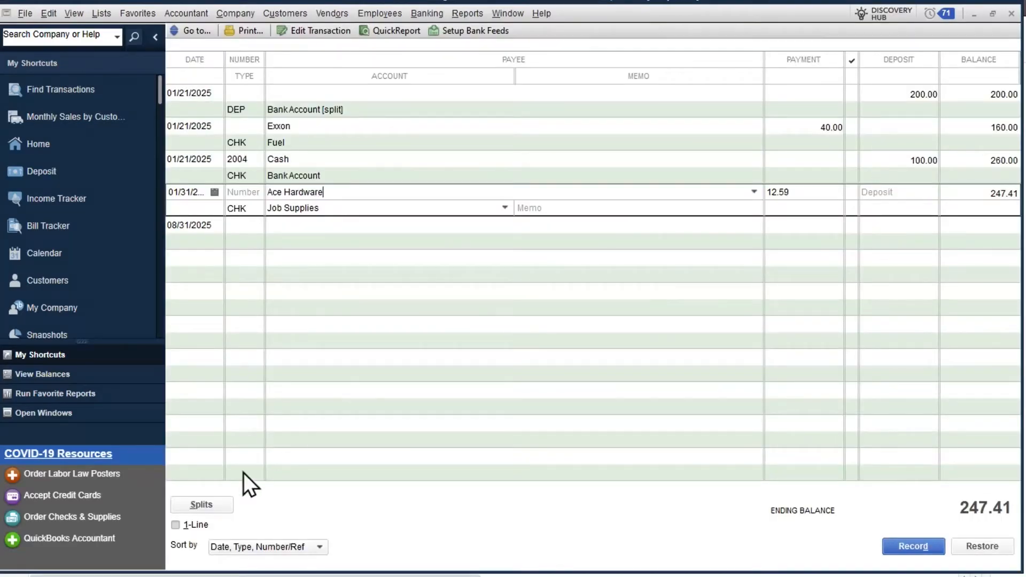
View the Ace Hardware expense's split detail, then close the Petty Cash register.
{"action": "left_click", "coordinate": [225, 508]}
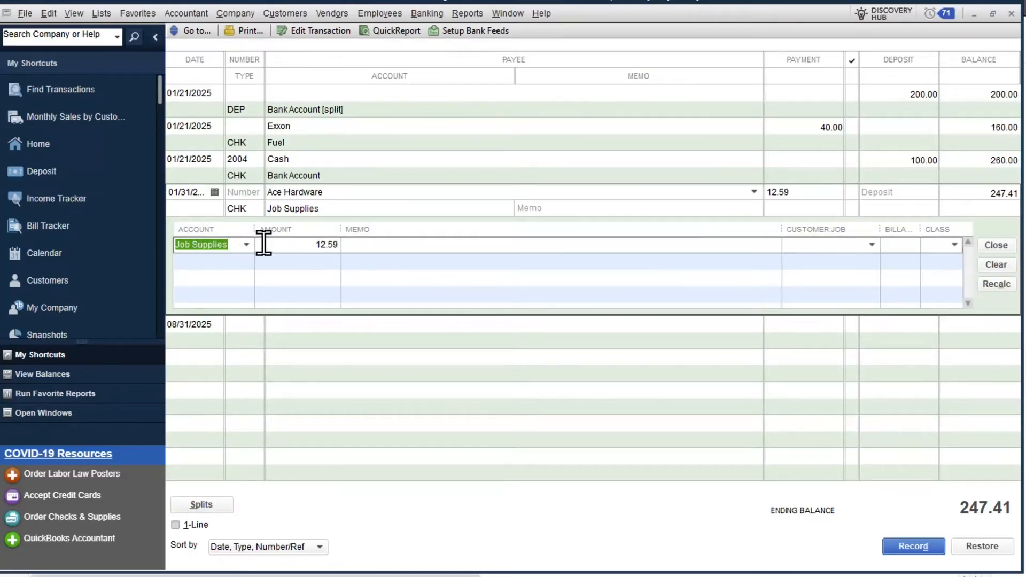
{"action": "left_click", "coordinate": [998, 247]}
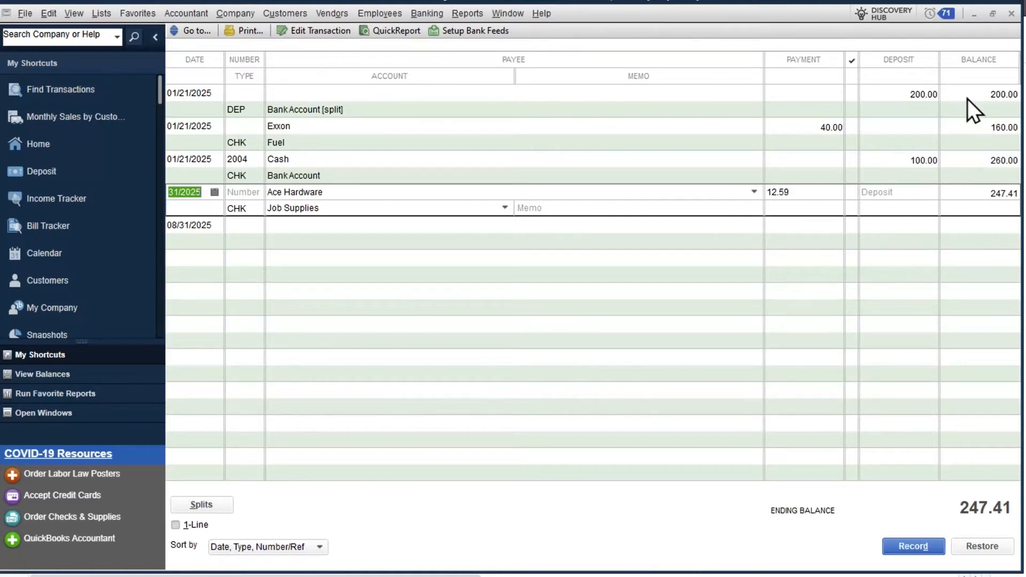
{"action": "left_click", "coordinate": [1011, 14]}
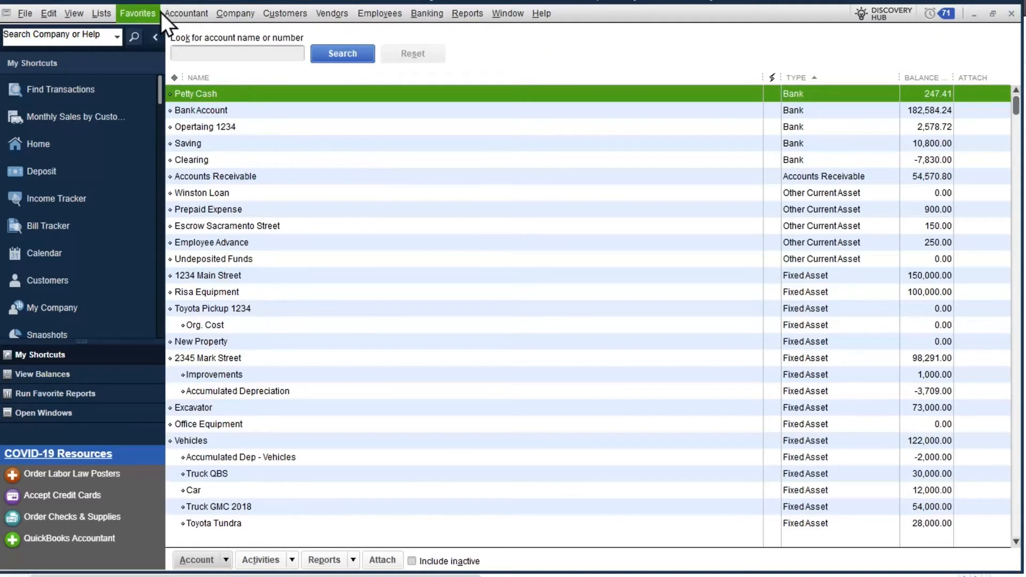
Open Company > Make General Journal Entries and compare it with the Personal Expenses spreadsheet.
{"action": "left_click", "coordinate": [229, 11]}
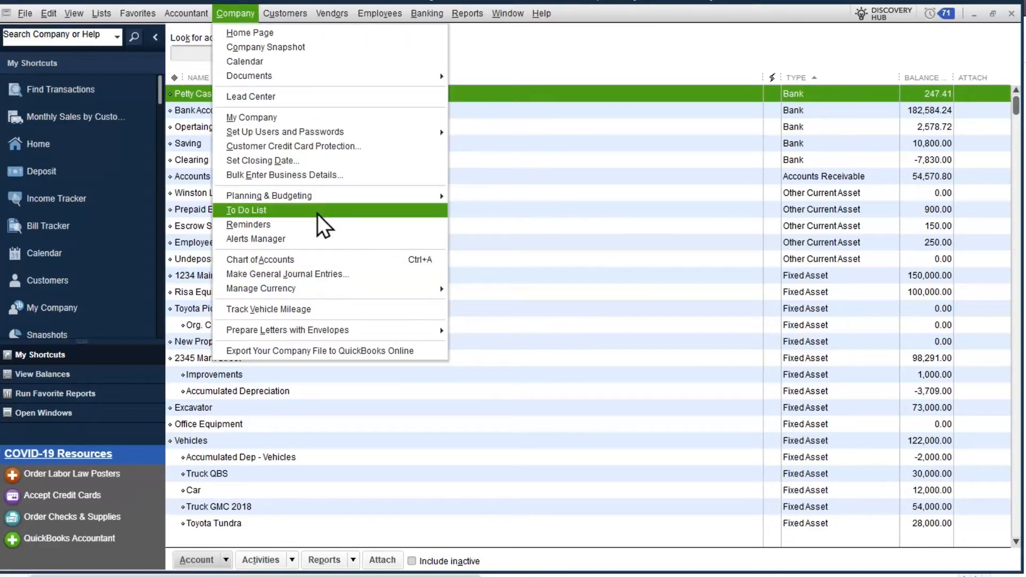
{"action": "left_click", "coordinate": [327, 274]}
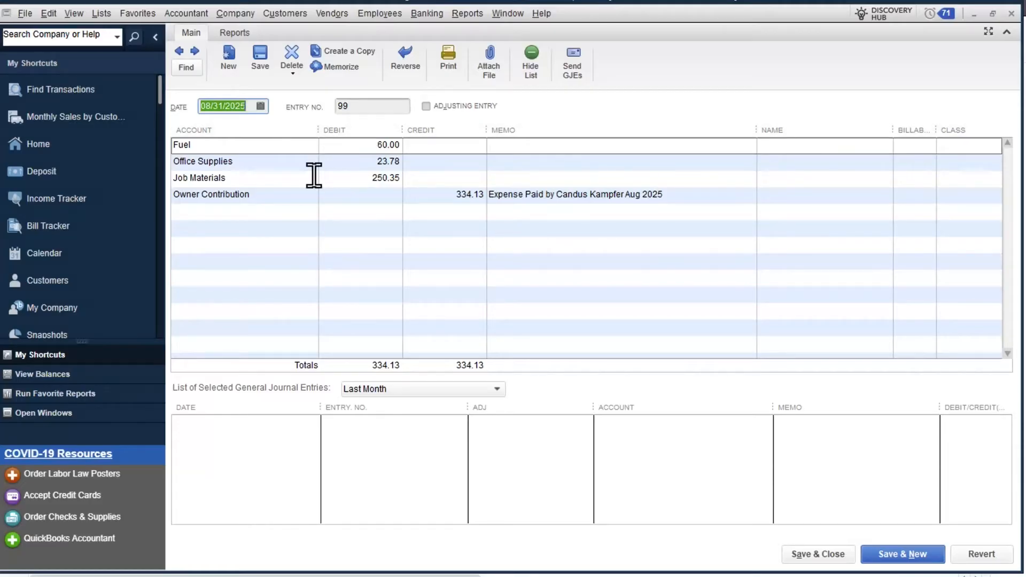
{"action": "left_click", "coordinate": [267, 1]}
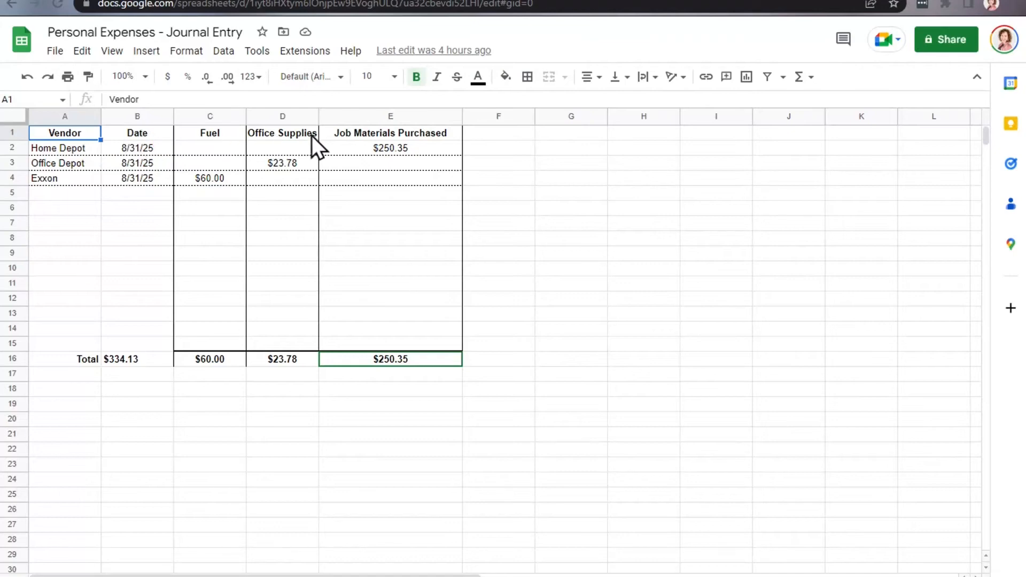
Verify the SUM formulas for the $60.00, $23.78 and $250.35 totals, then go back to QuickBooks.
{"action": "left_click", "coordinate": [55, 151]}
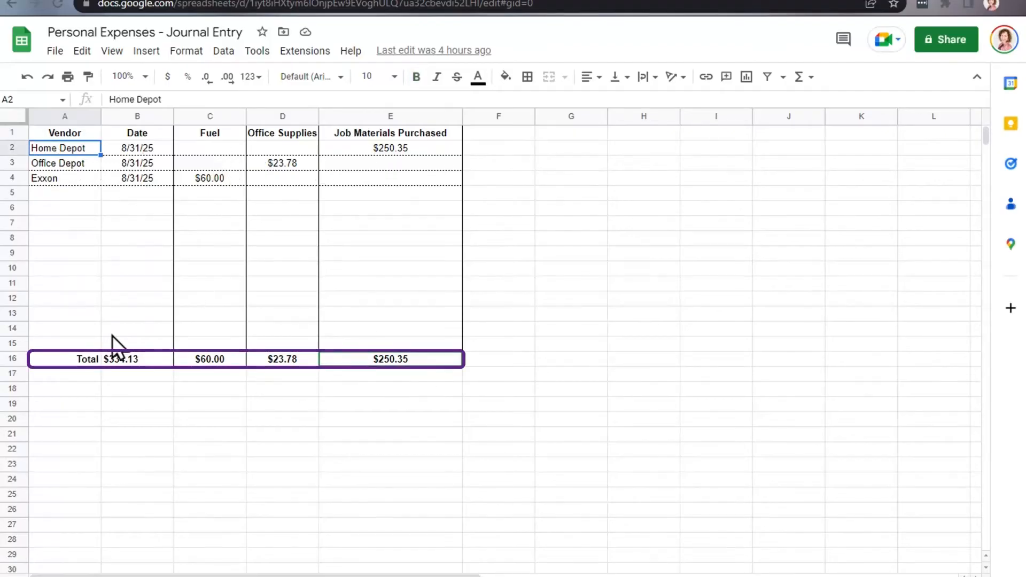
{"action": "left_click", "coordinate": [351, 378]}
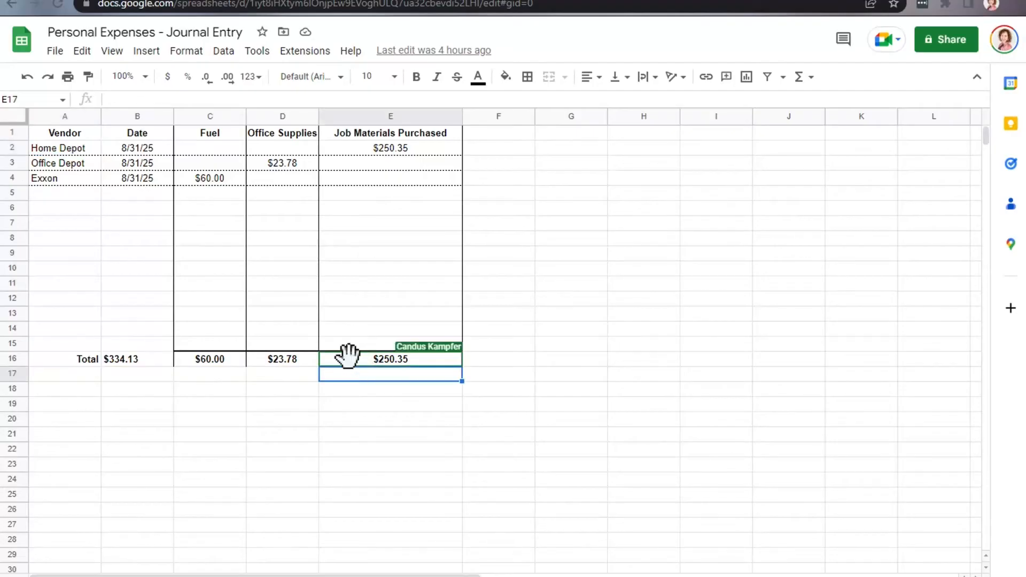
{"action": "left_click", "coordinate": [350, 360]}
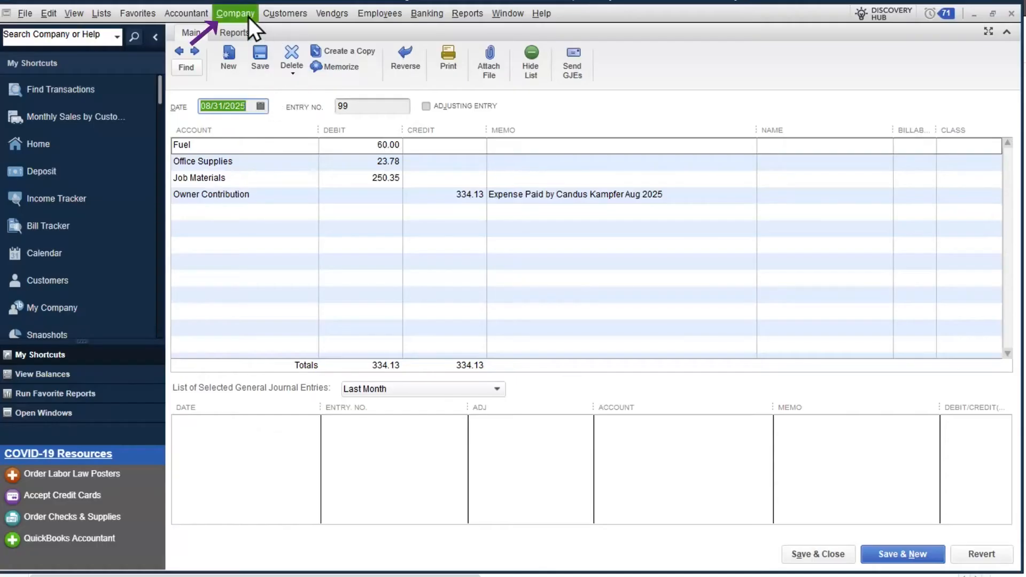
{"action": "left_click", "coordinate": [247, 16]}
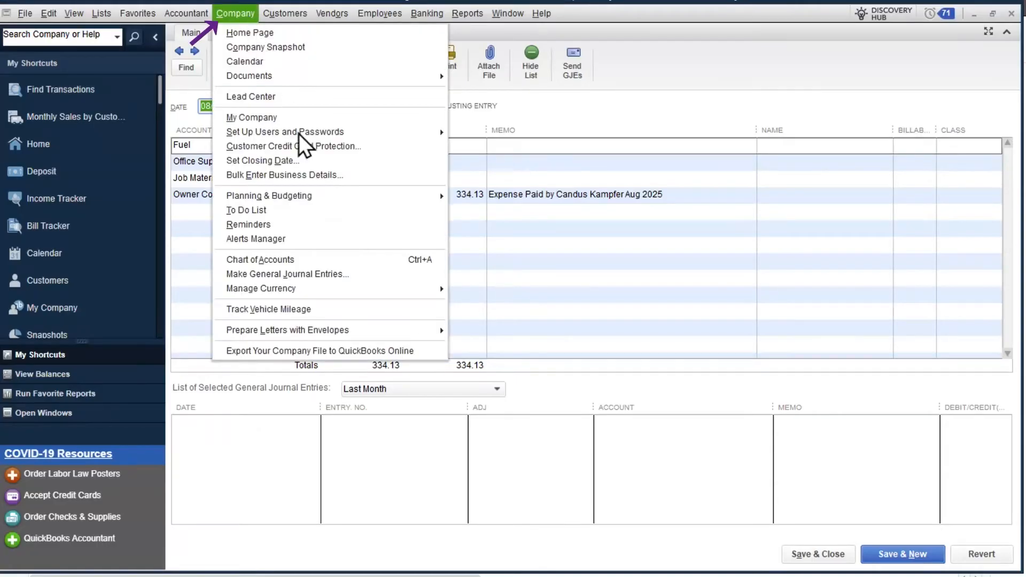
{"action": "left_click", "coordinate": [355, 273]}
{"action": "left_click", "coordinate": [225, 106]}
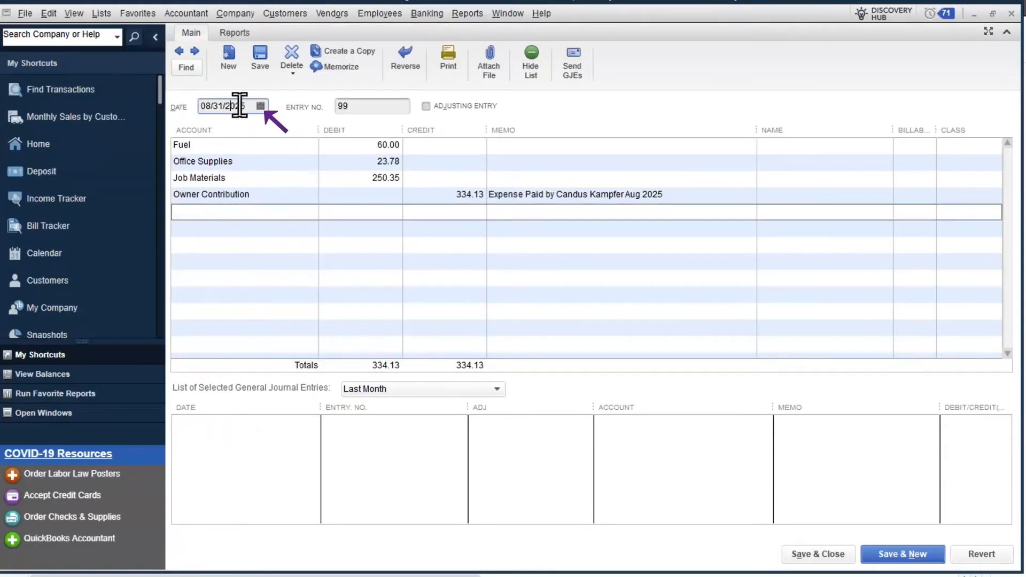
{"action": "left_click_drag", "start_coordinate": [251, 106], "coordinate": [188, 106]}
{"action": "left_click", "coordinate": [213, 145]}
{"action": "left_click", "coordinate": [311, 146]}
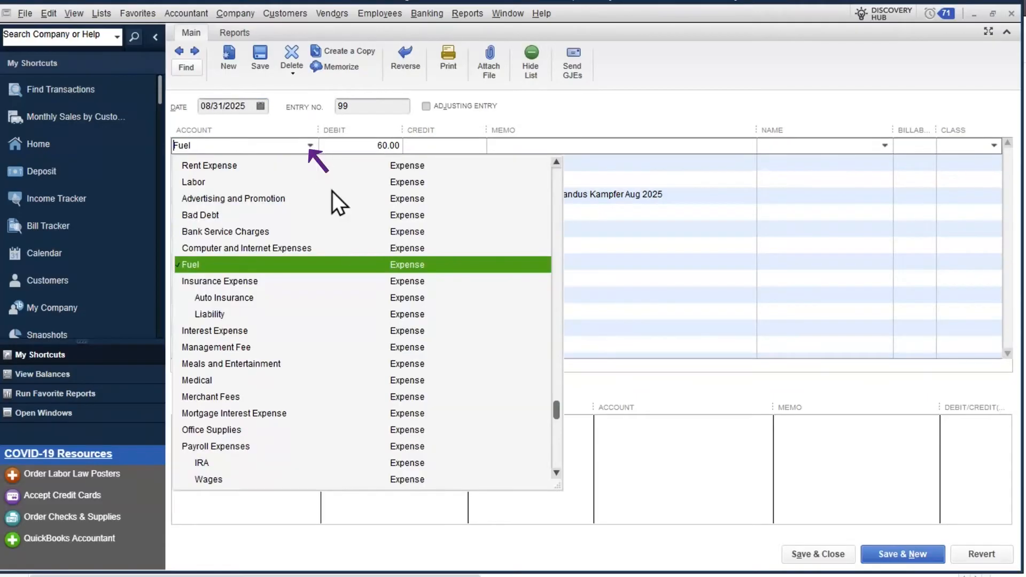
{"action": "left_click", "coordinate": [401, 145]}
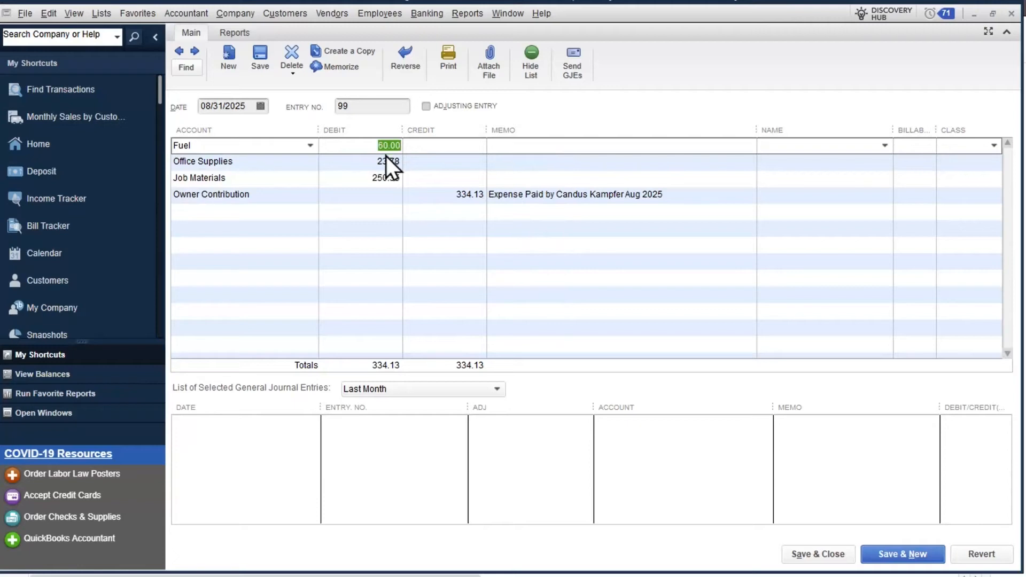
{"action": "left_click", "coordinate": [298, 167]}
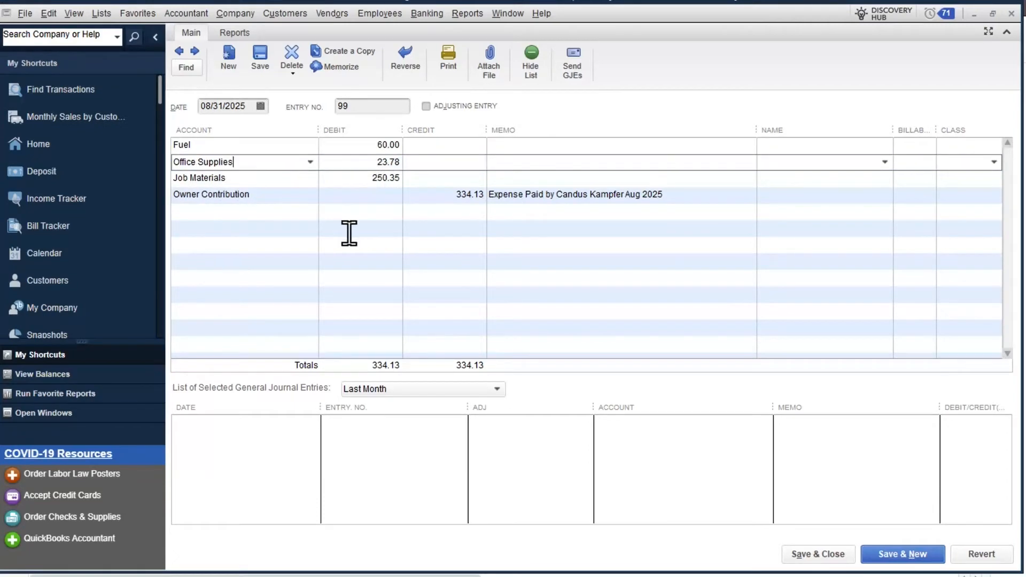
{"action": "left_click", "coordinate": [302, 199]}
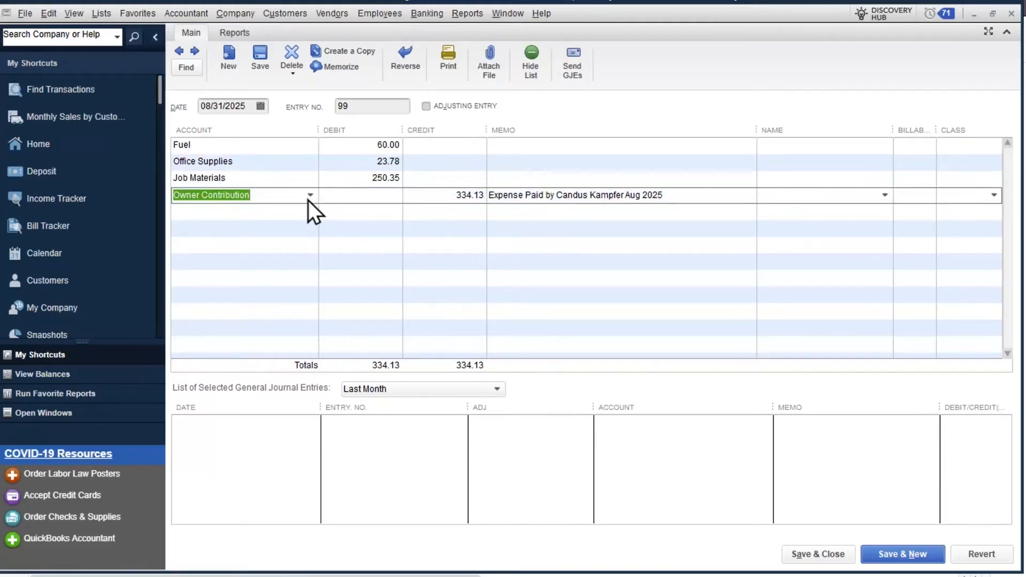
{"action": "left_click", "coordinate": [310, 196]}
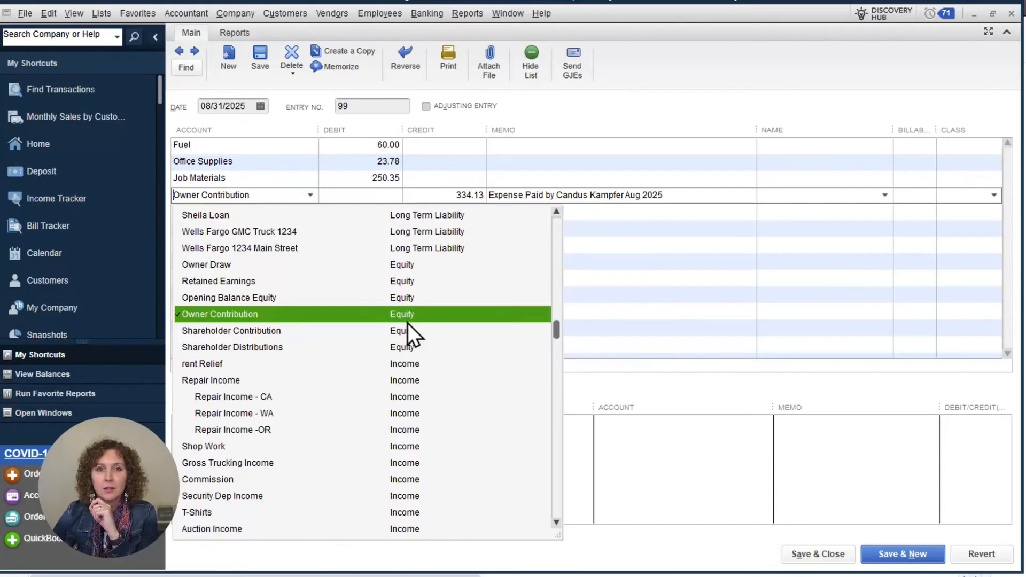
{"action": "left_click", "coordinate": [371, 154]}
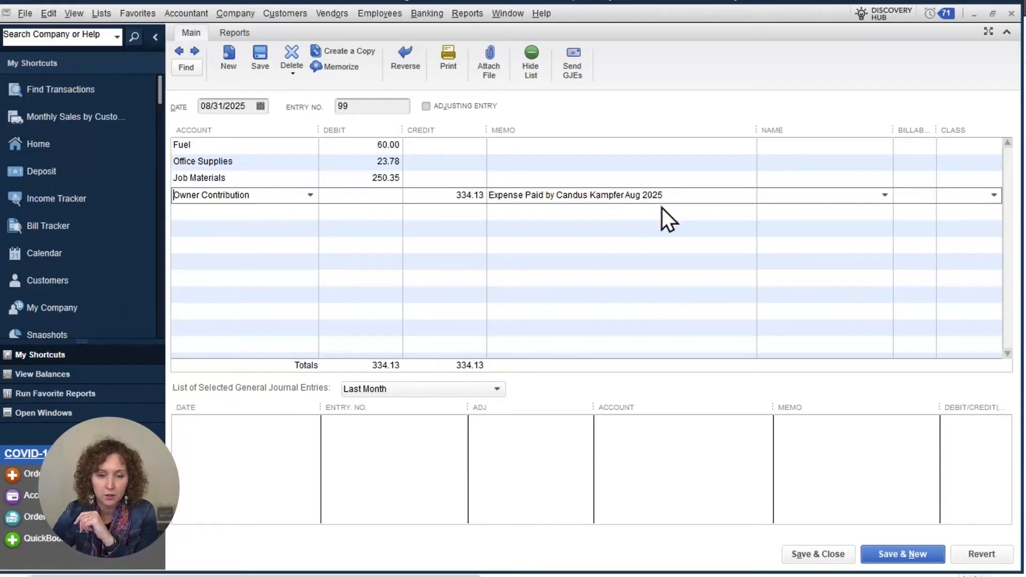
{"action": "left_click", "coordinate": [871, 148]}
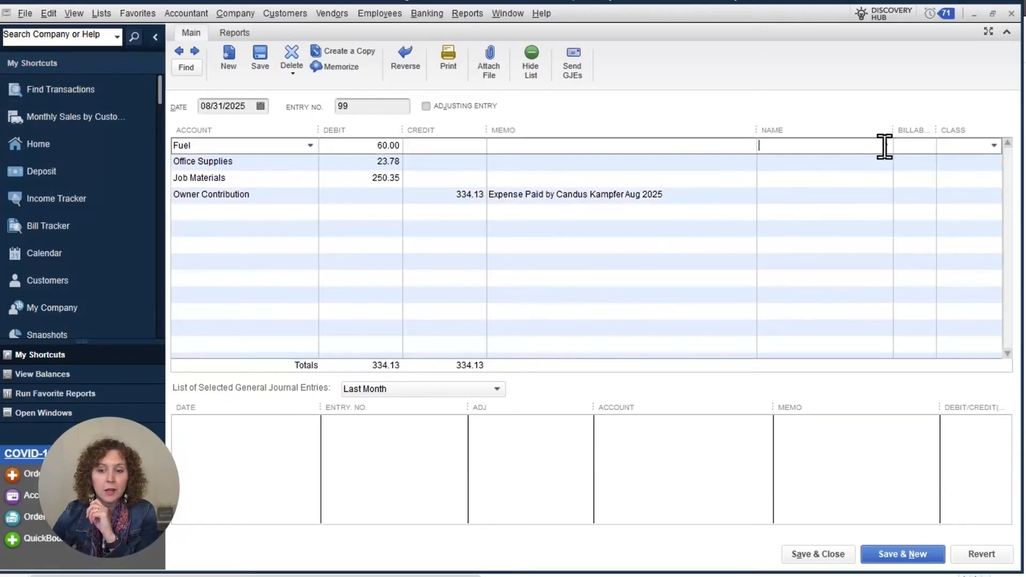
Set Exxon as the Name on the journal entry's Fuel line, then open the Banking menu.
{"action": "left_click", "coordinate": [885, 145]}
{"action": "scroll", "coordinate": [840, 275], "scroll_direction": "down", "scroll_amount": 15}
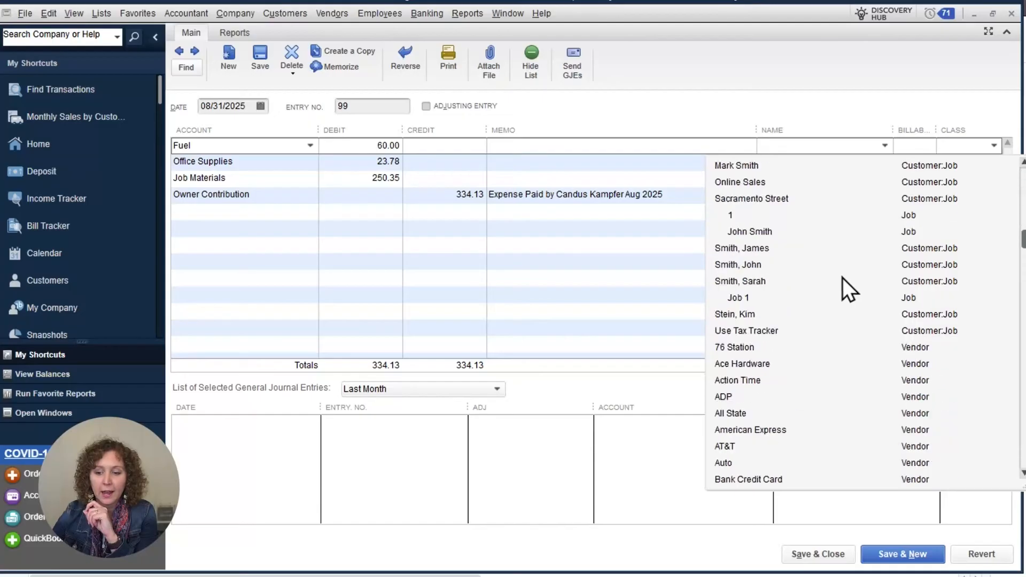
{"action": "left_click", "coordinate": [804, 147]}
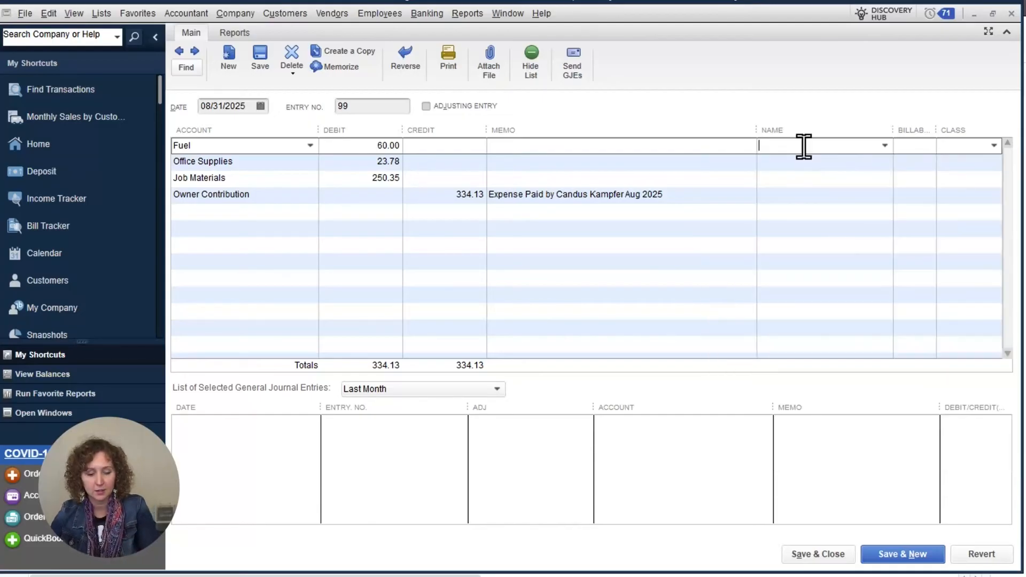
{"action": "type", "text": "Exxon"}
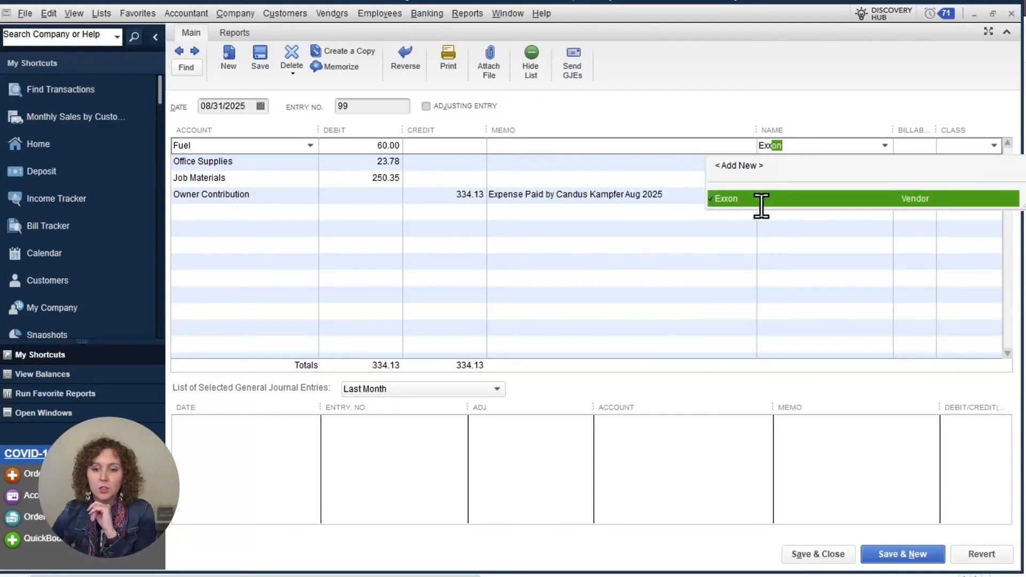
{"action": "left_click", "coordinate": [761, 202]}
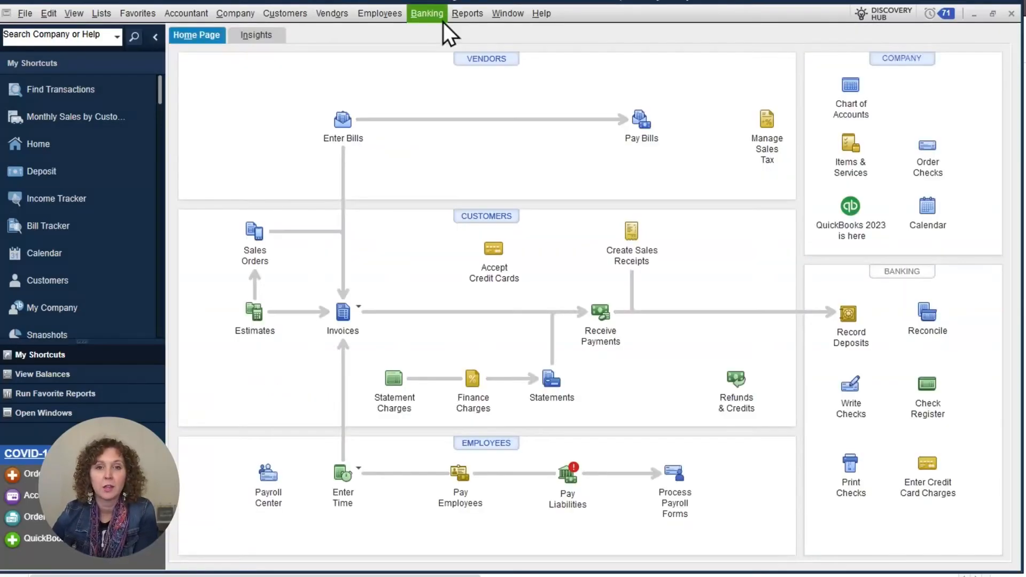
{"action": "left_click", "coordinate": [442, 19]}
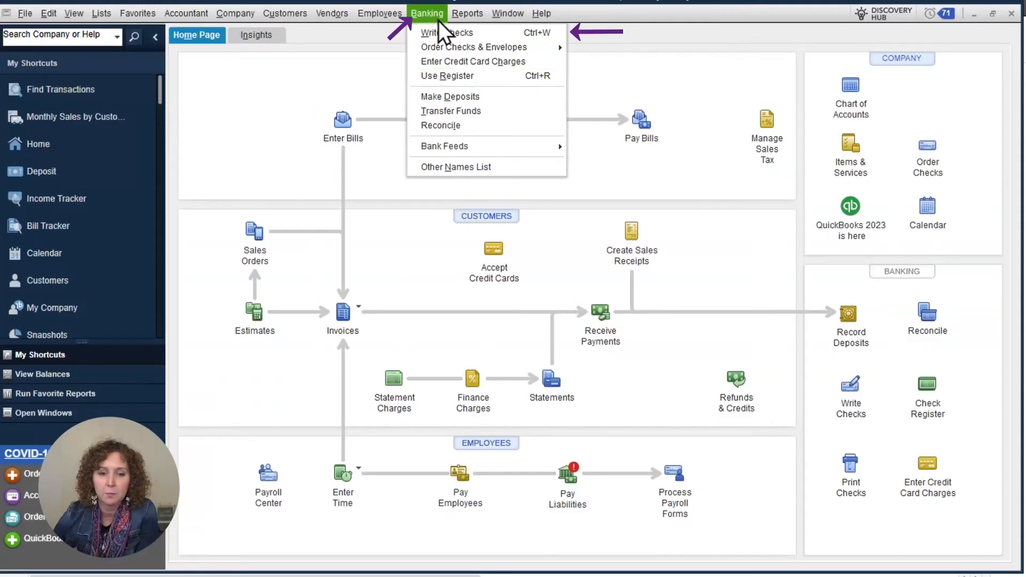
{"action": "left_click", "coordinate": [448, 33]}
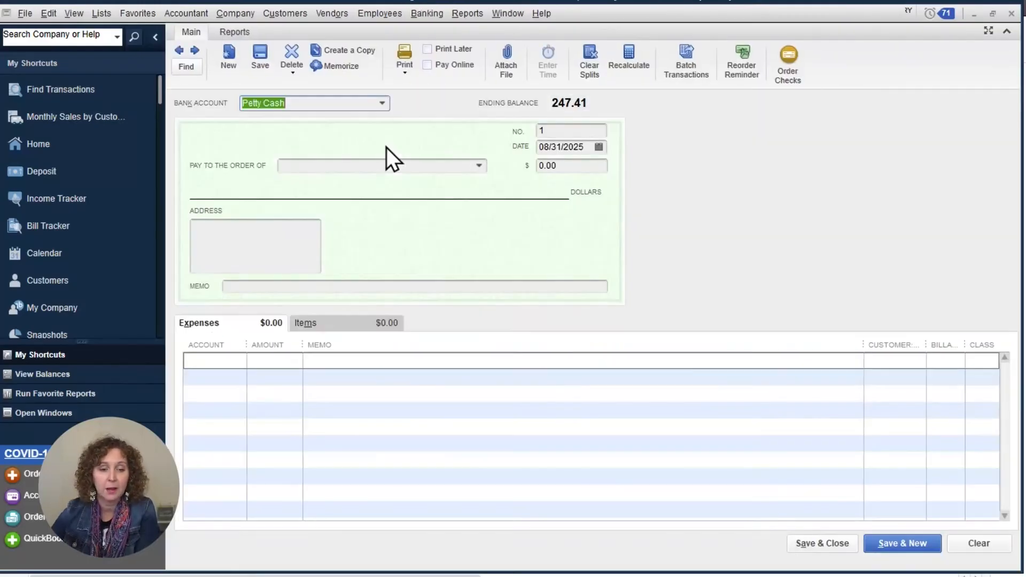
{"action": "left_click", "coordinate": [385, 102]}
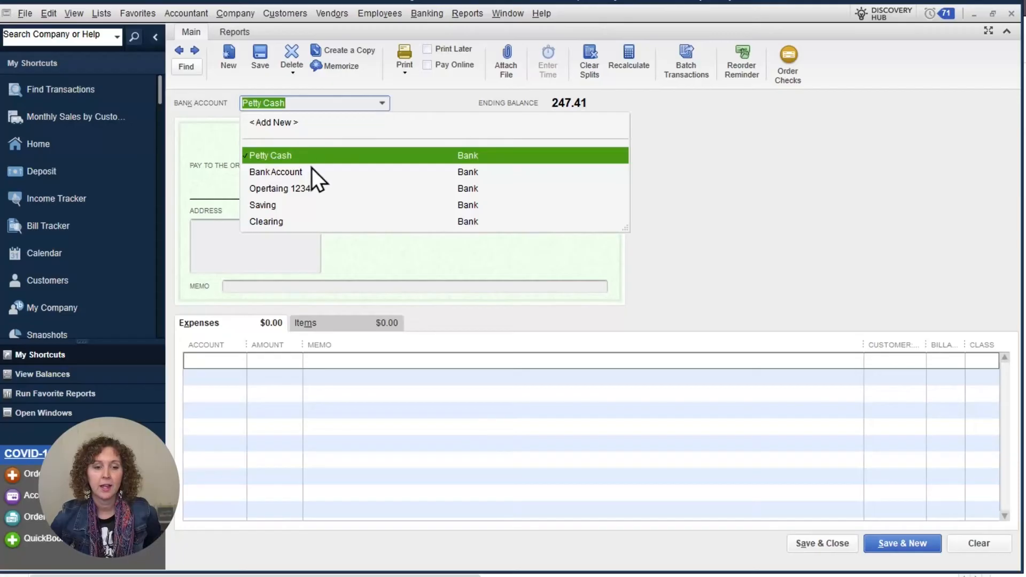
{"action": "left_click", "coordinate": [303, 171]}
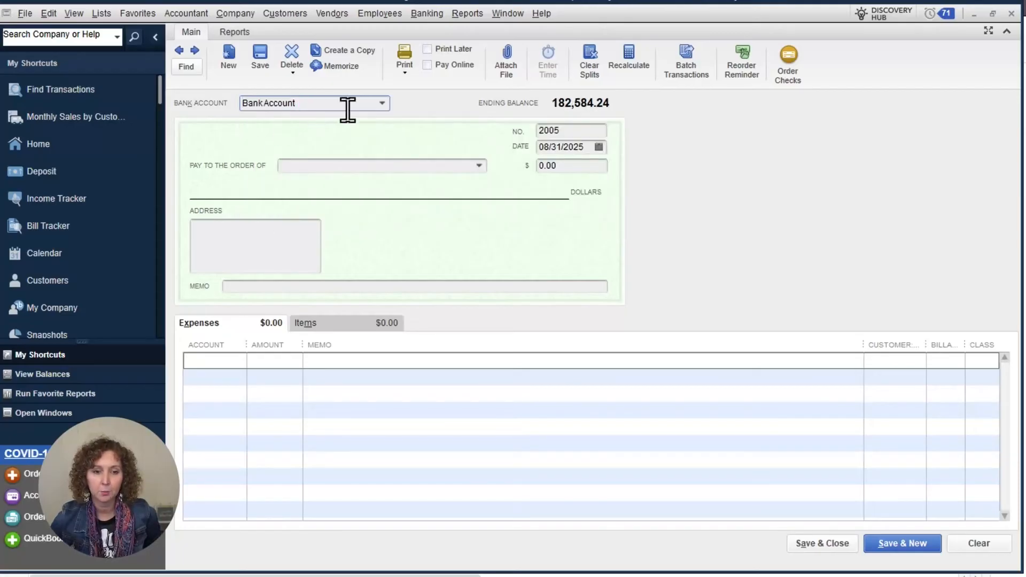
{"action": "key", "text": "Tab"}
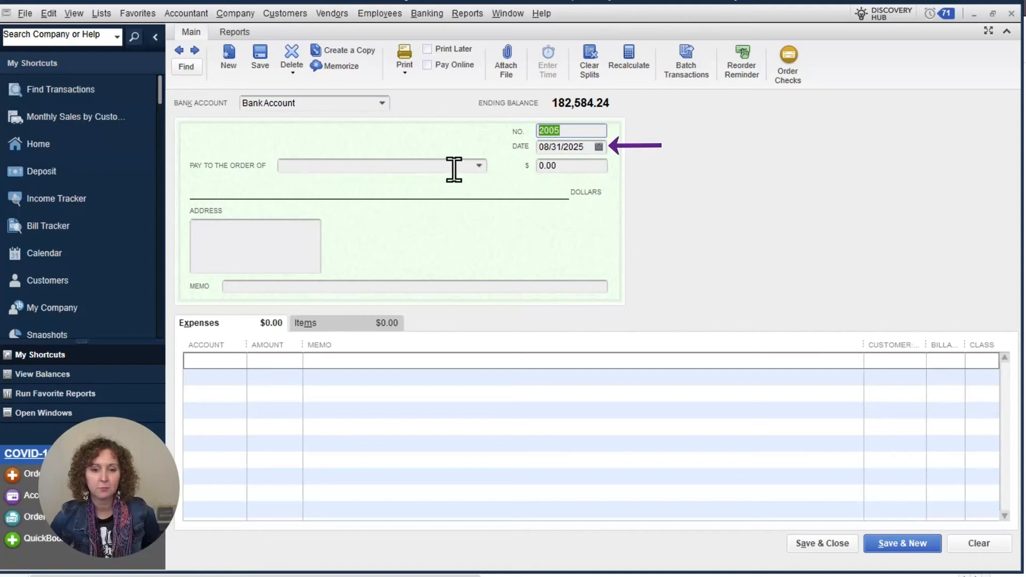
{"action": "left_click", "coordinate": [454, 167]}
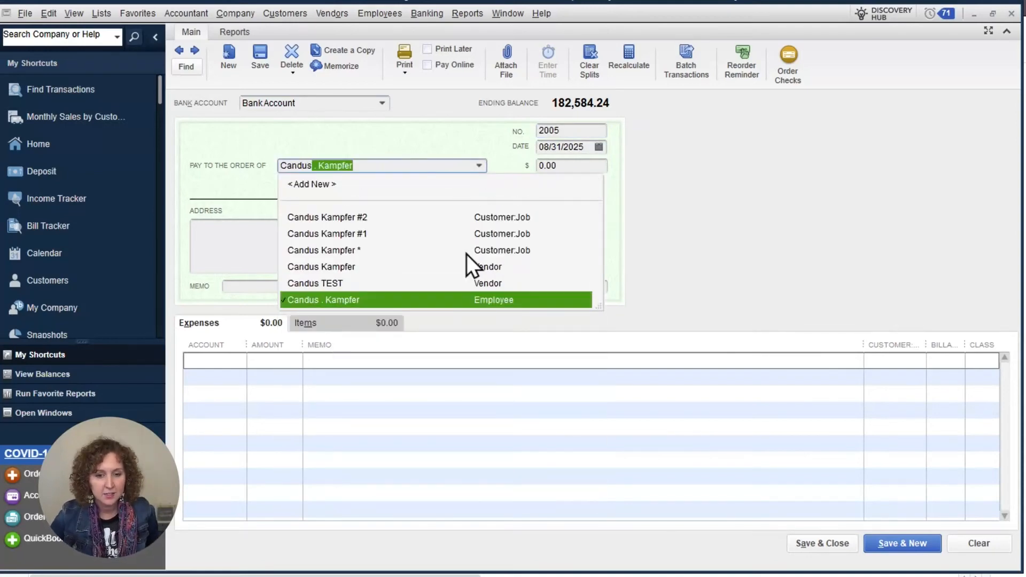
{"action": "left_click", "coordinate": [497, 269]}
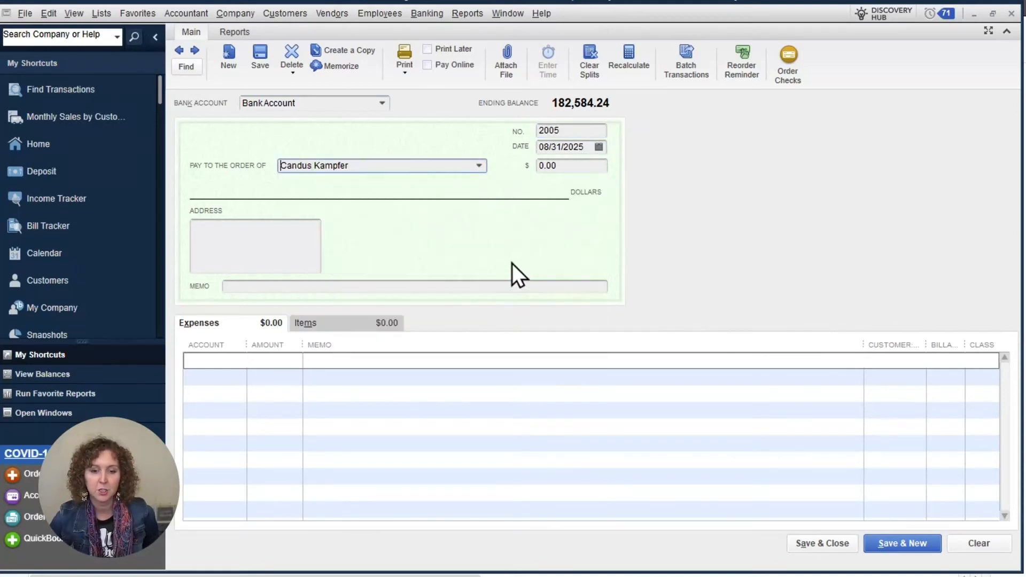
{"action": "key", "text": "Tab"}
{"action": "type", "text": "100"}
{"action": "key", "text": "Tab"}
{"action": "left_click", "coordinate": [240, 360]}
{"action": "key", "text": "BackSpace"}
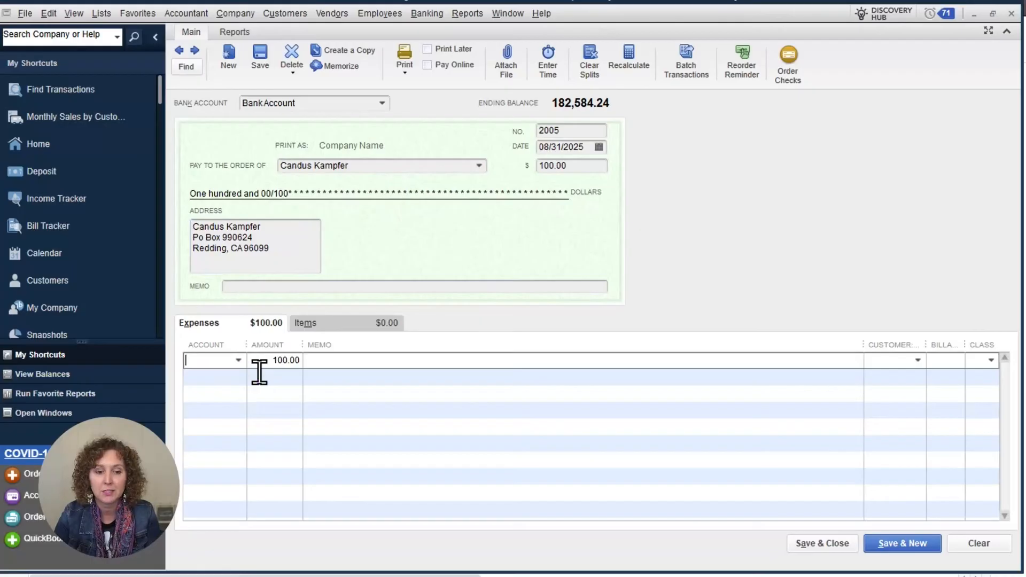
{"action": "type", "text": "Fu"}
{"action": "key", "text": "BackSpace"}
{"action": "key", "text": "BackSpace"}
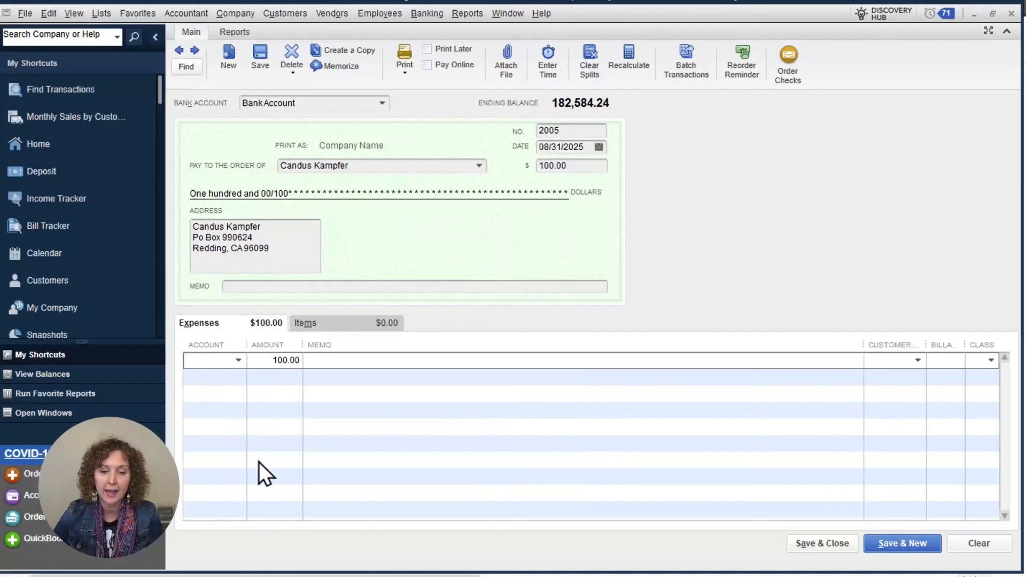
{"action": "left_click", "coordinate": [1011, 14]}
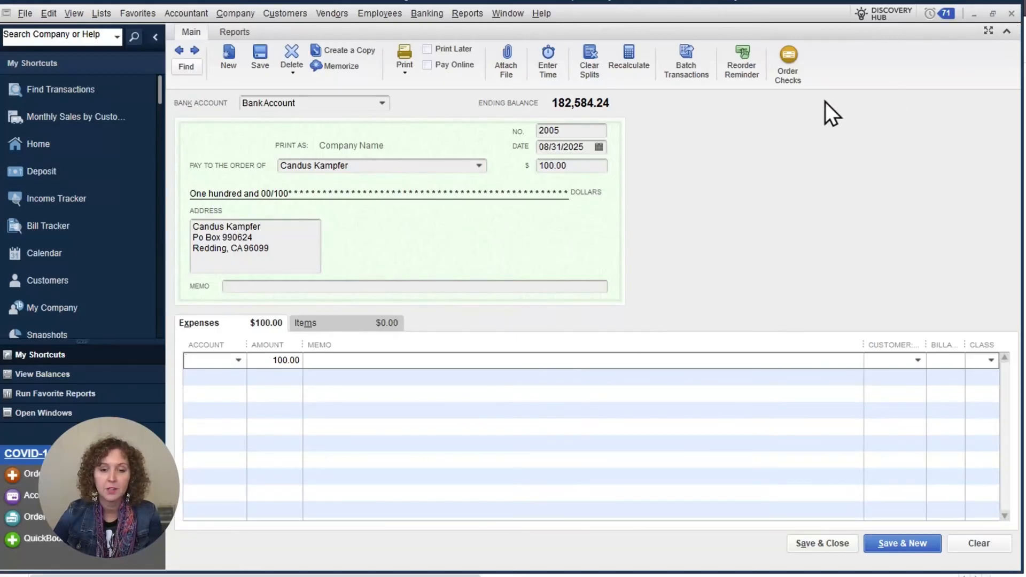
{"action": "left_click", "coordinate": [530, 176]}
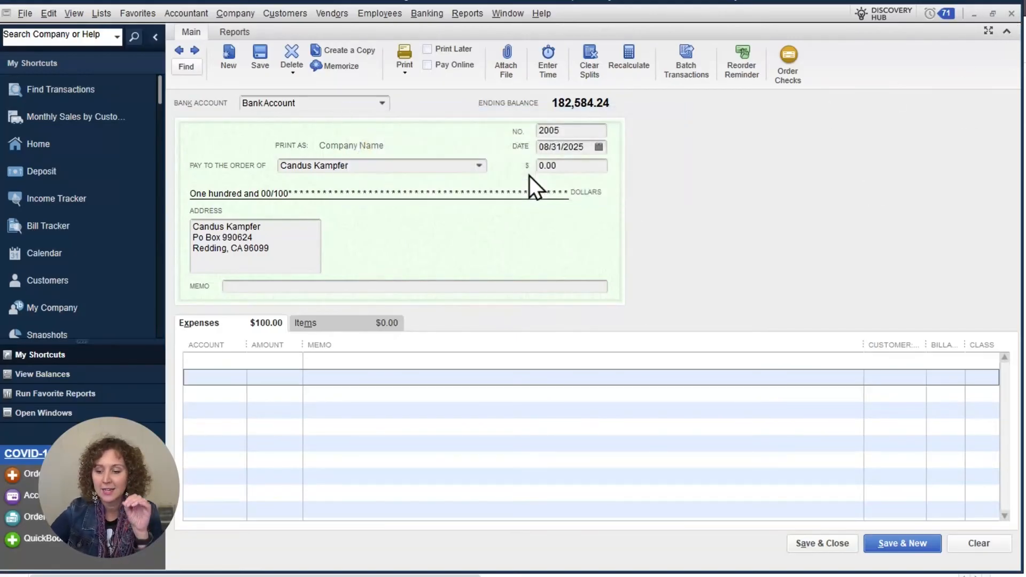